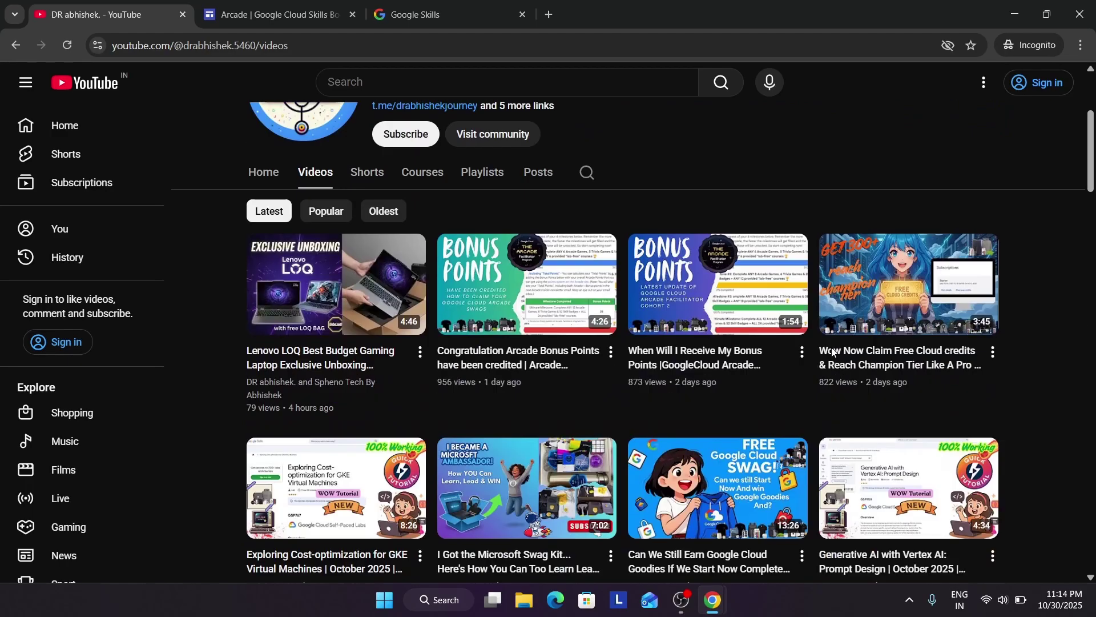
- Look through the latest videos on the YouTube channel's Videos page
scroll(831, 352, "down", 8)
scroll(832, 351, "down", 2)
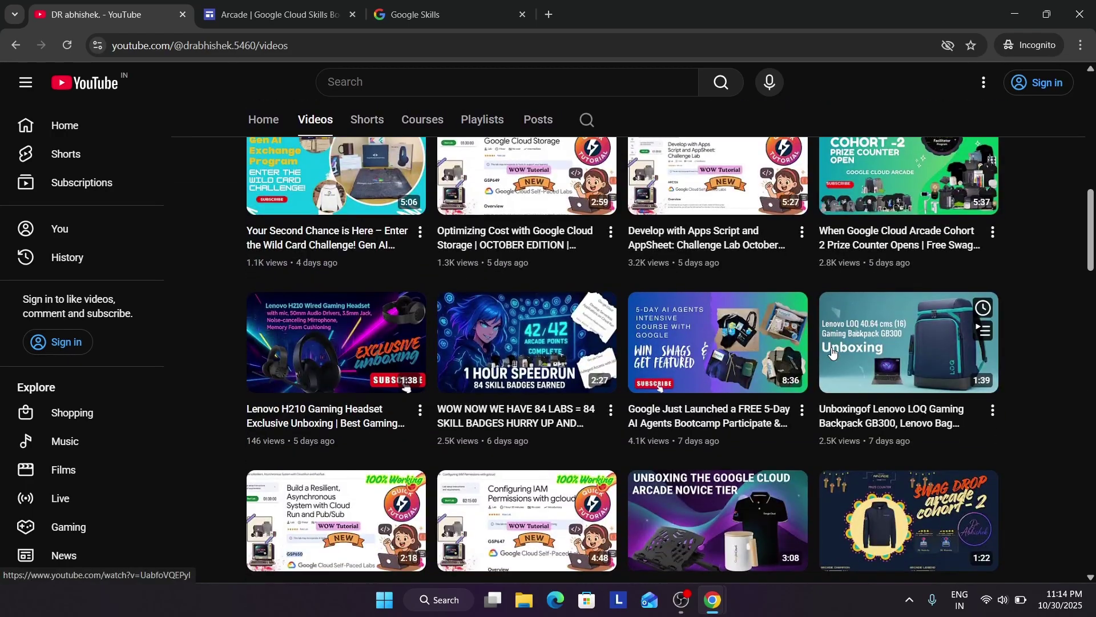
scroll(832, 351, "up", 8)
scroll(832, 350, "up", 4)
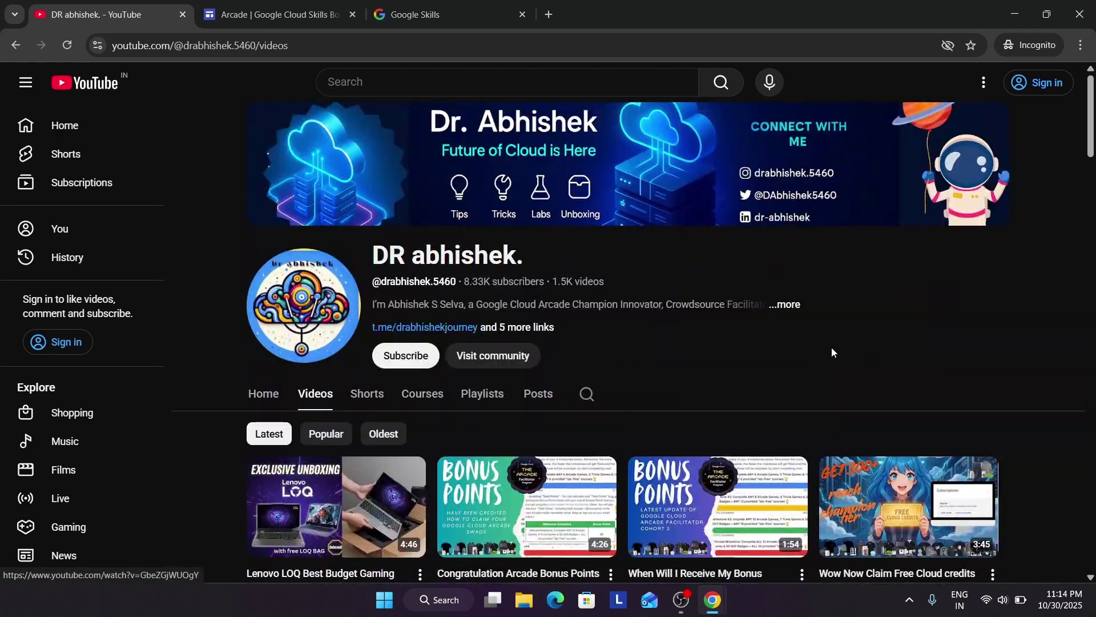
- Review the prize tiers and their point requirements on the Google Skills Arcade page
left_click(423, 6)
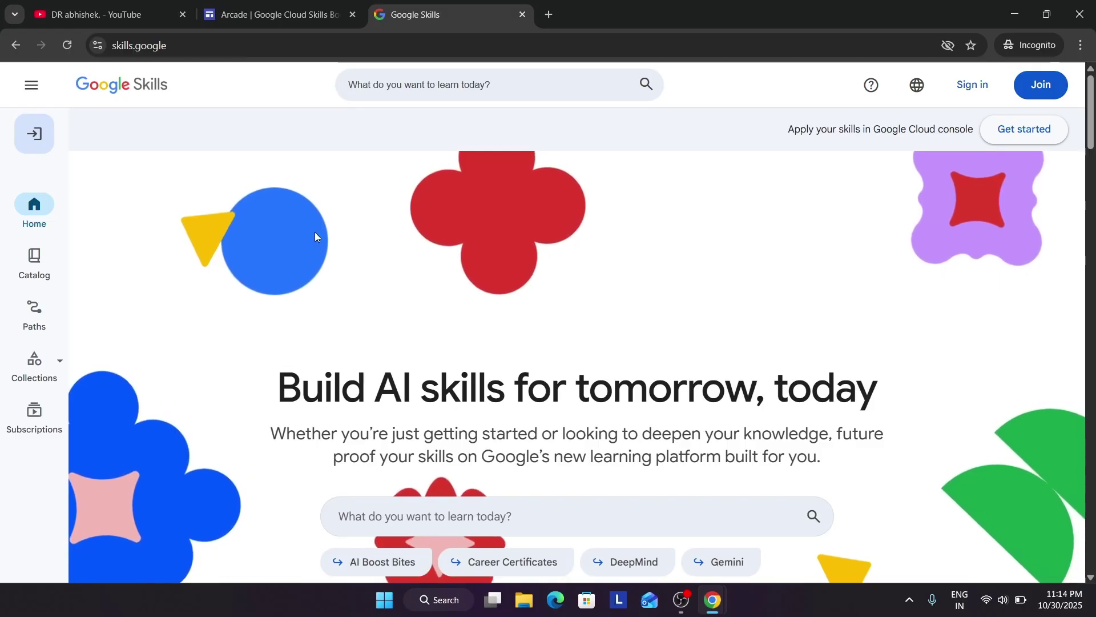
left_click(241, 23)
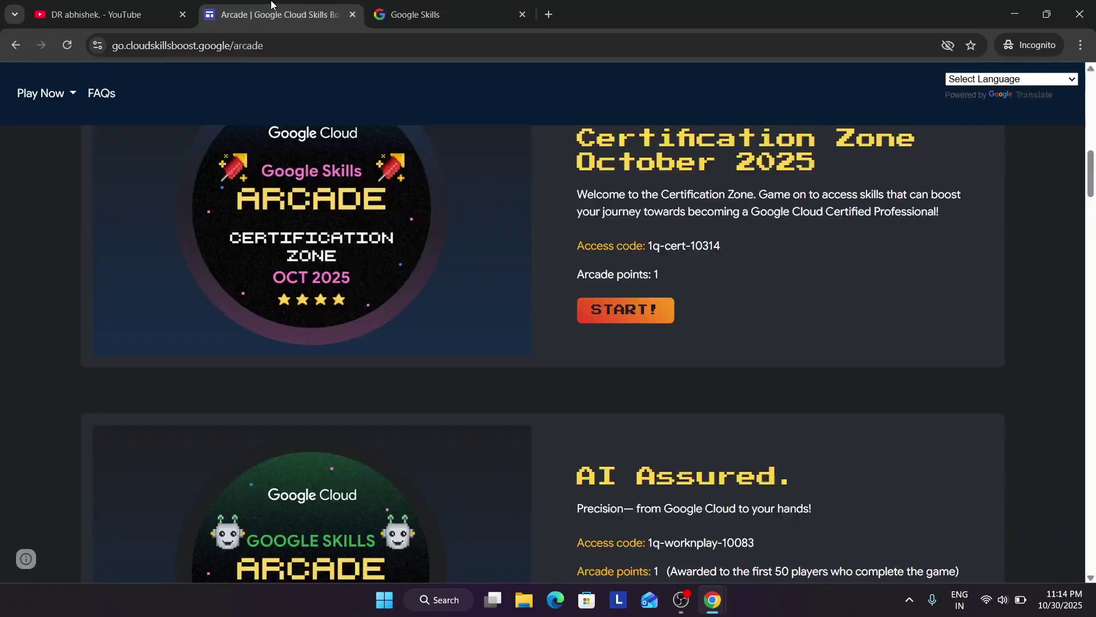
scroll(505, 286, "up", 10)
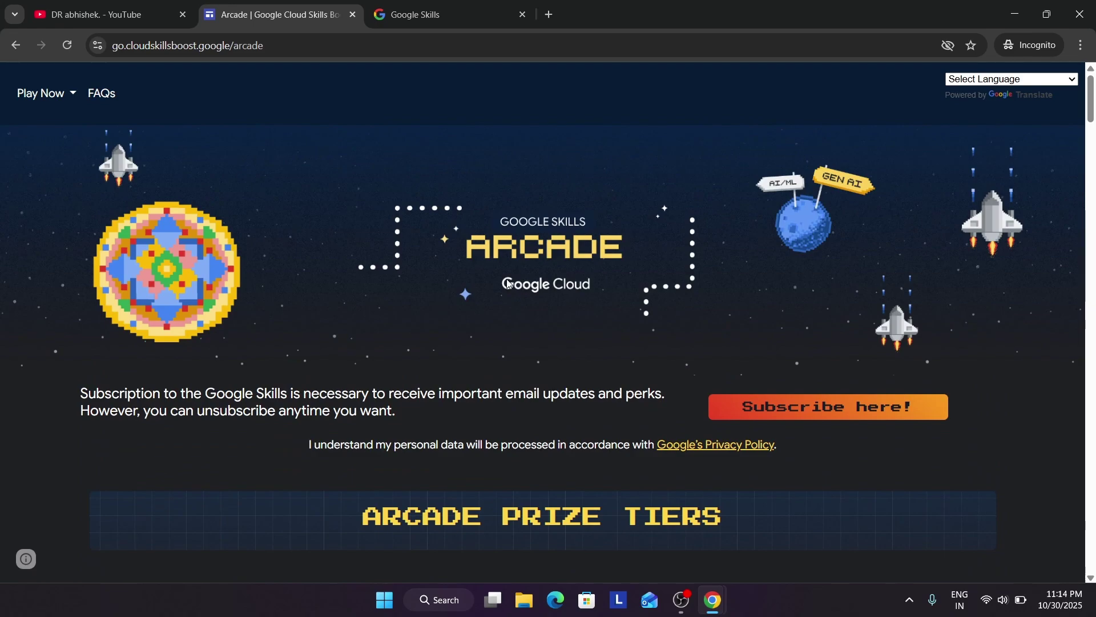
scroll(510, 284, "down", 7)
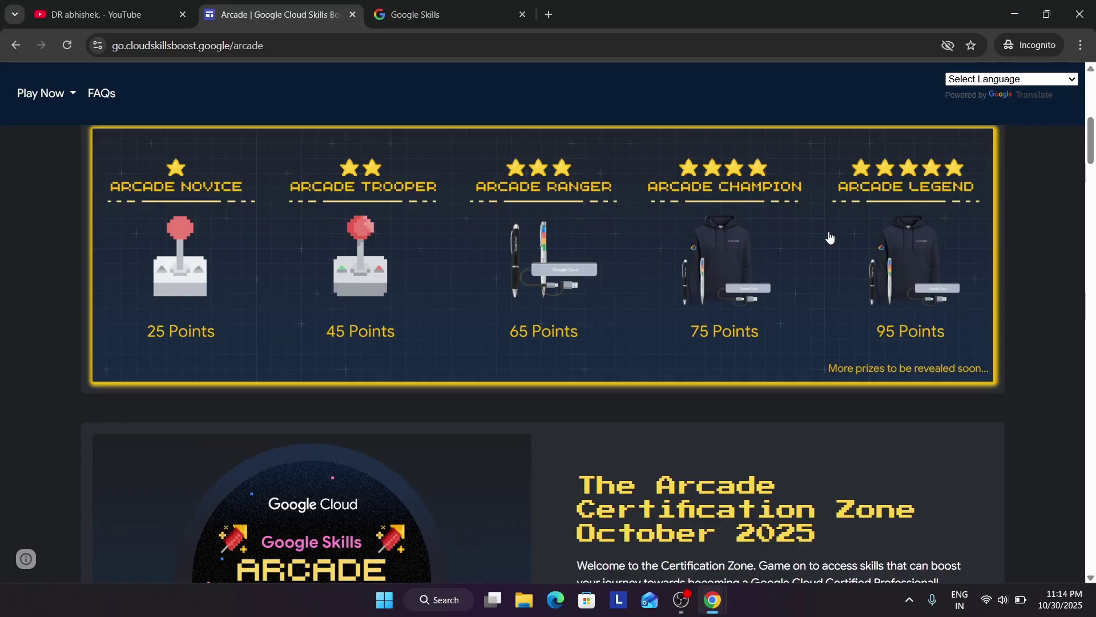
- Start creating a Google Skills account and review the fields of the email and password sign-up form
left_click(458, 5)
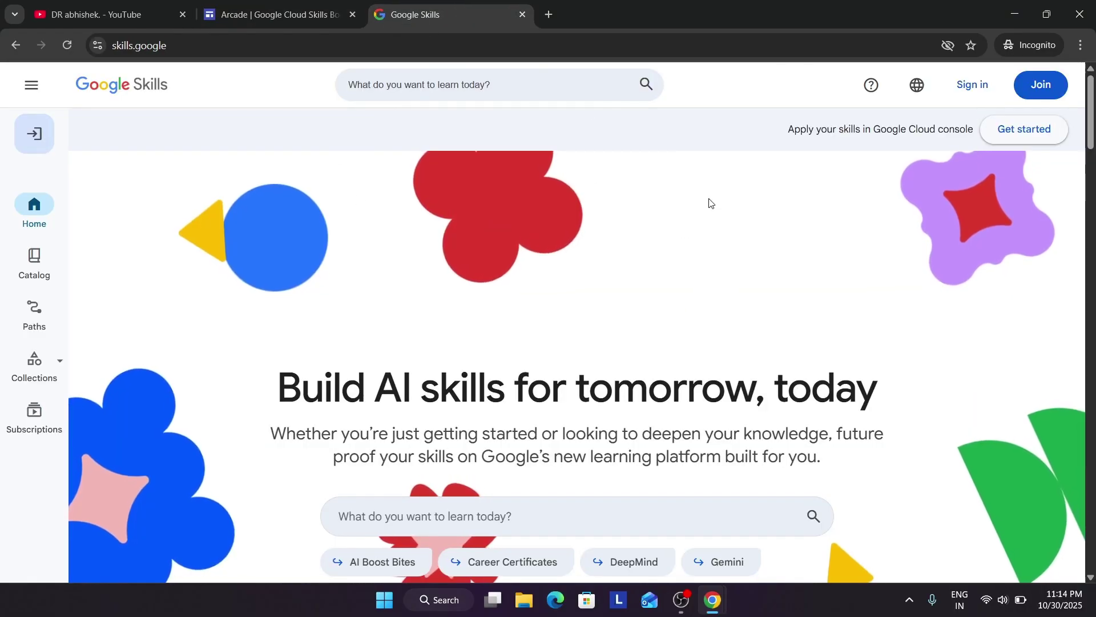
left_click(1043, 83)
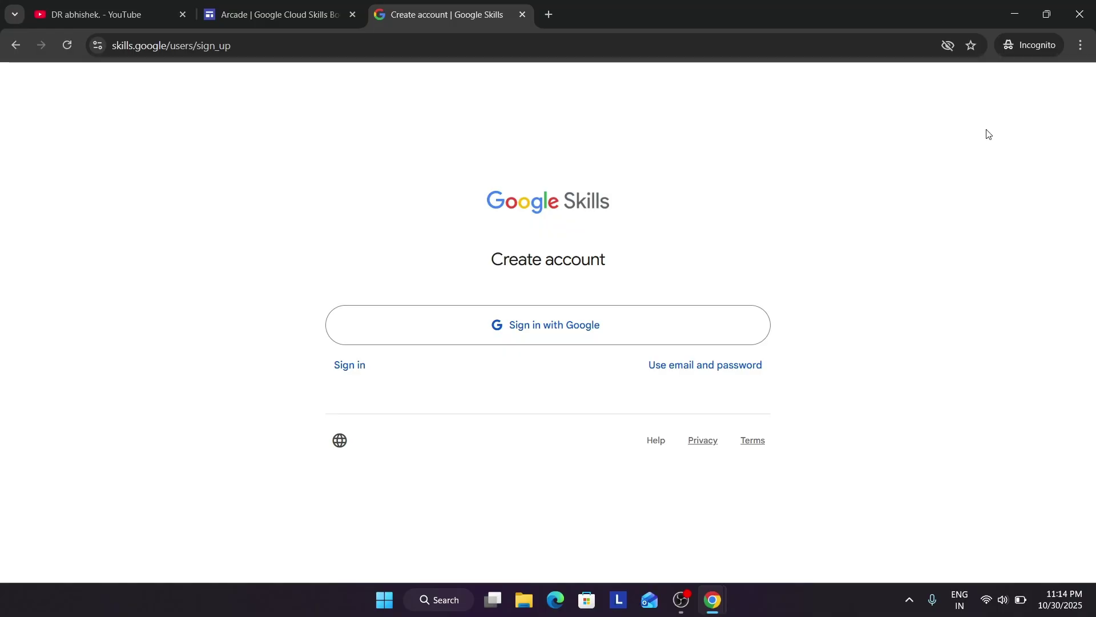
left_click(737, 364)
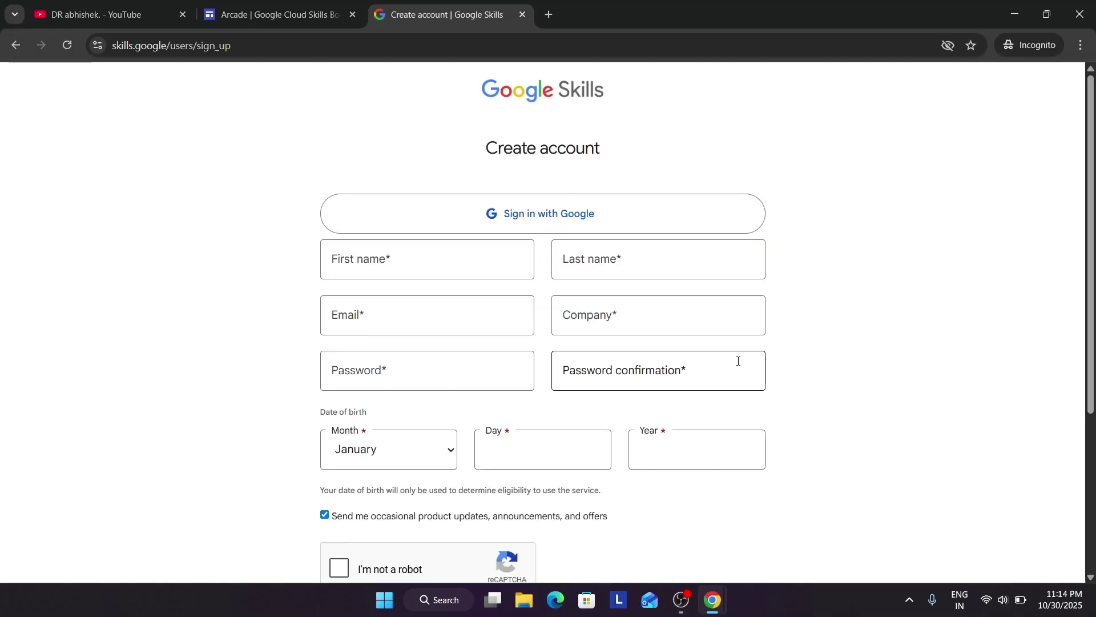
scroll(950, 213, "down", 1)
scroll(949, 213, "up", 1)
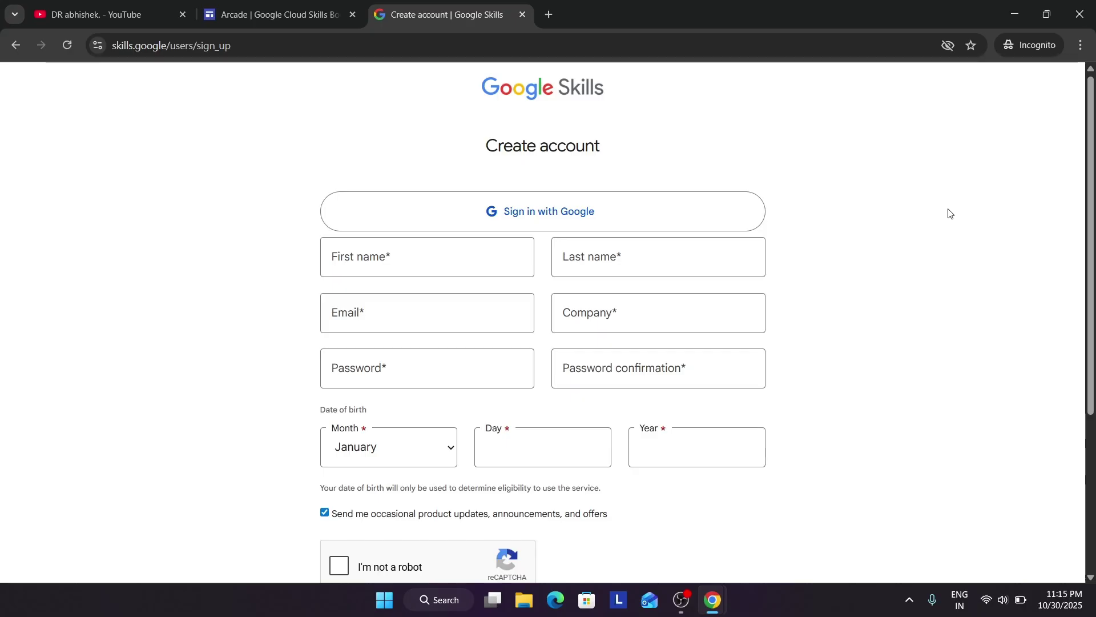
scroll(949, 214, "down", 4)
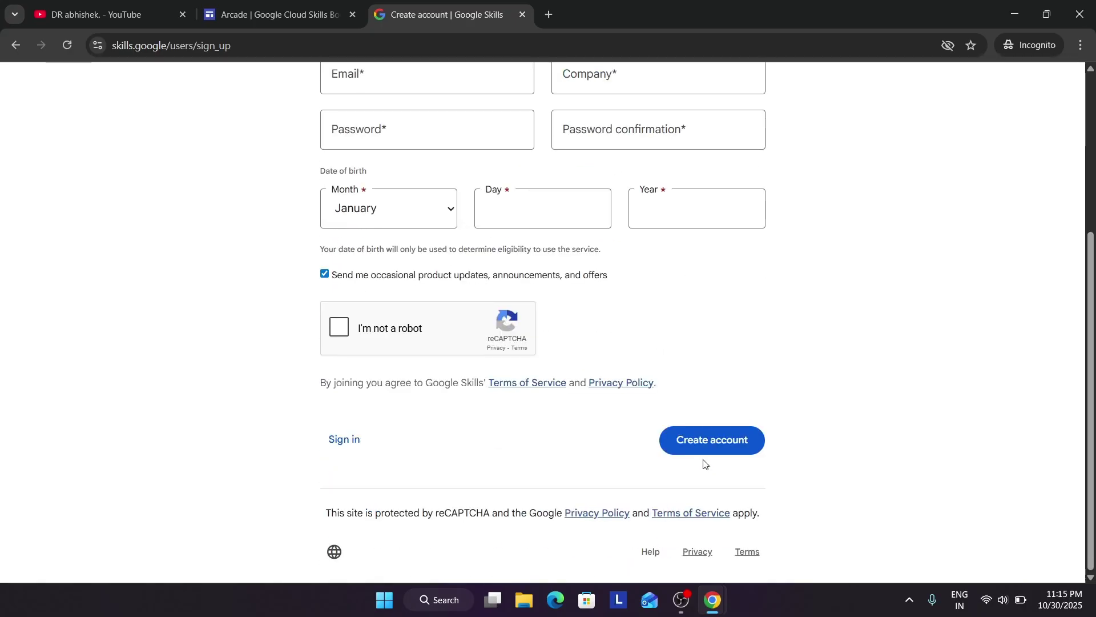
scroll(558, 318, "up", 4)
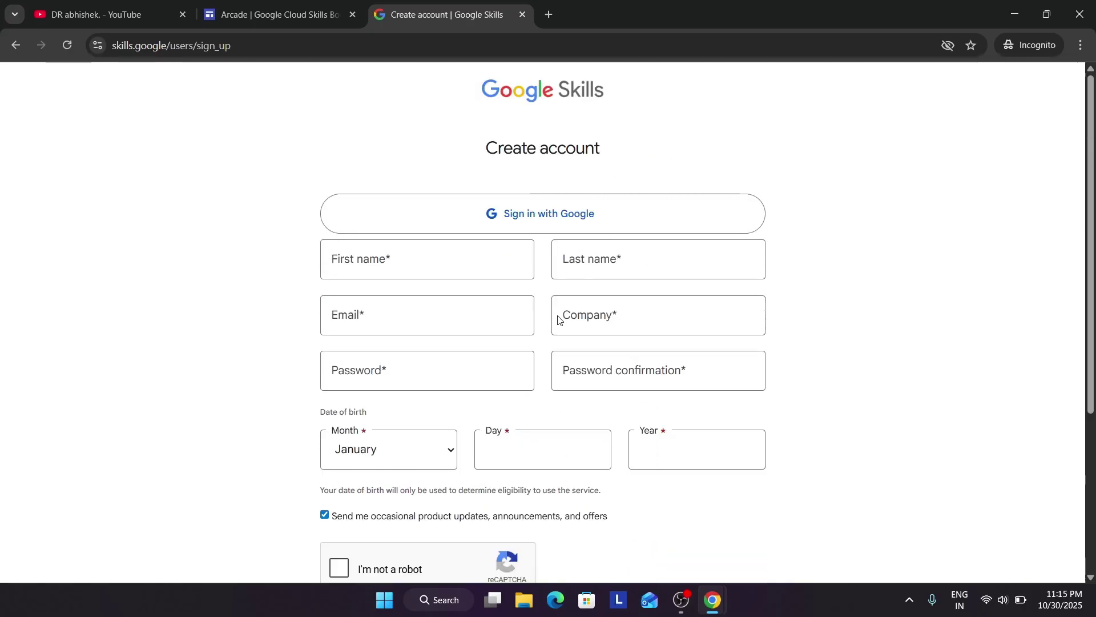
- Sign up for Google Skills using a Google account
left_click(614, 224)
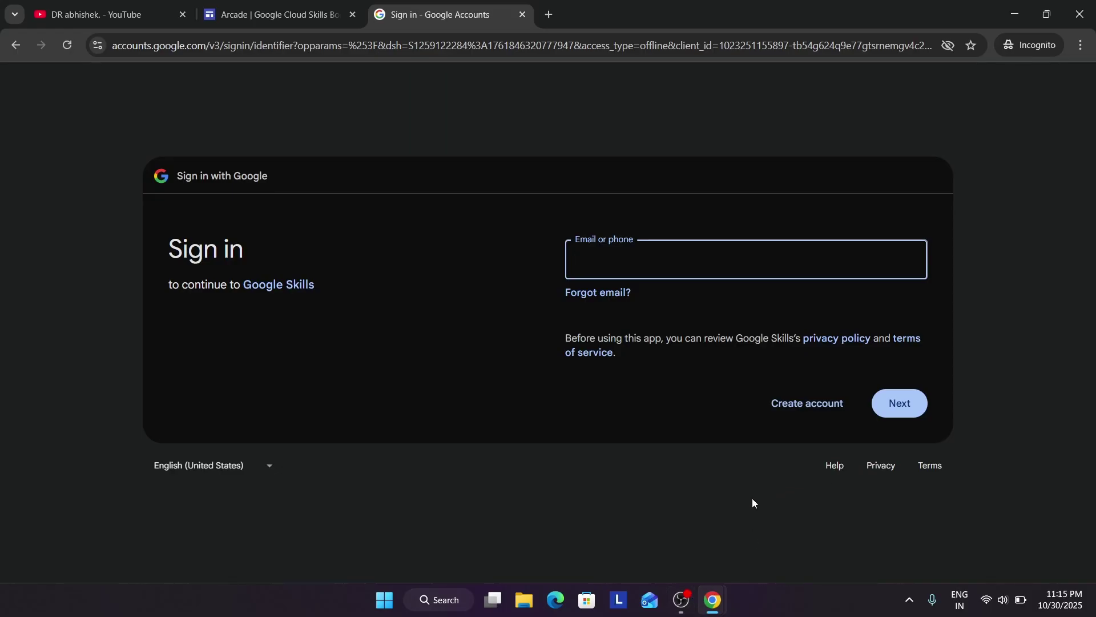
left_click(683, 599)
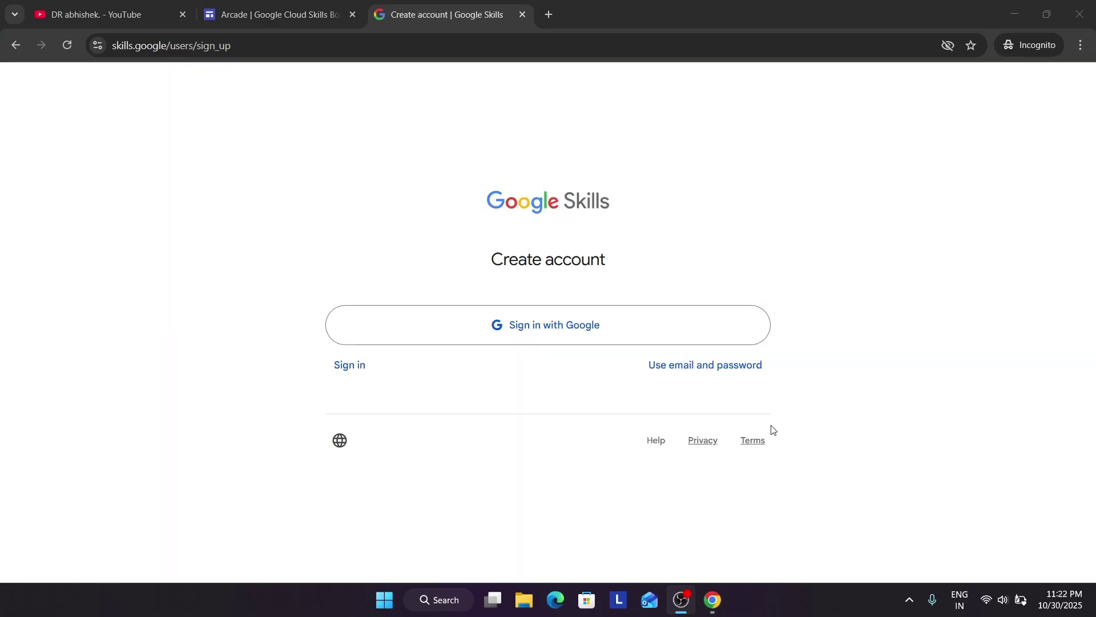
left_click(912, 382)
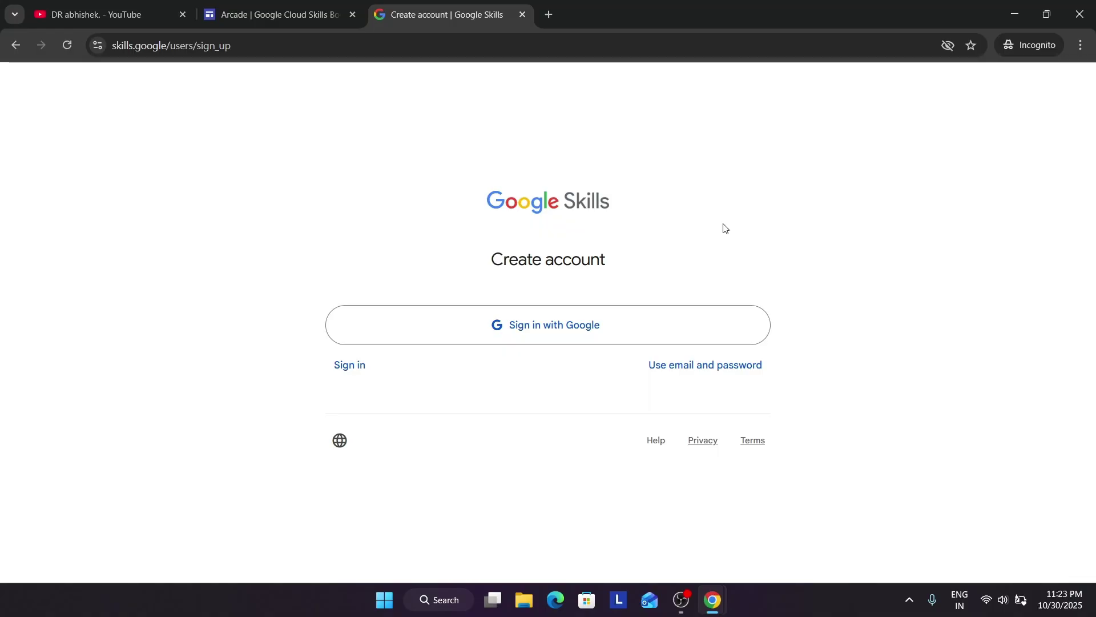
left_click(557, 326)
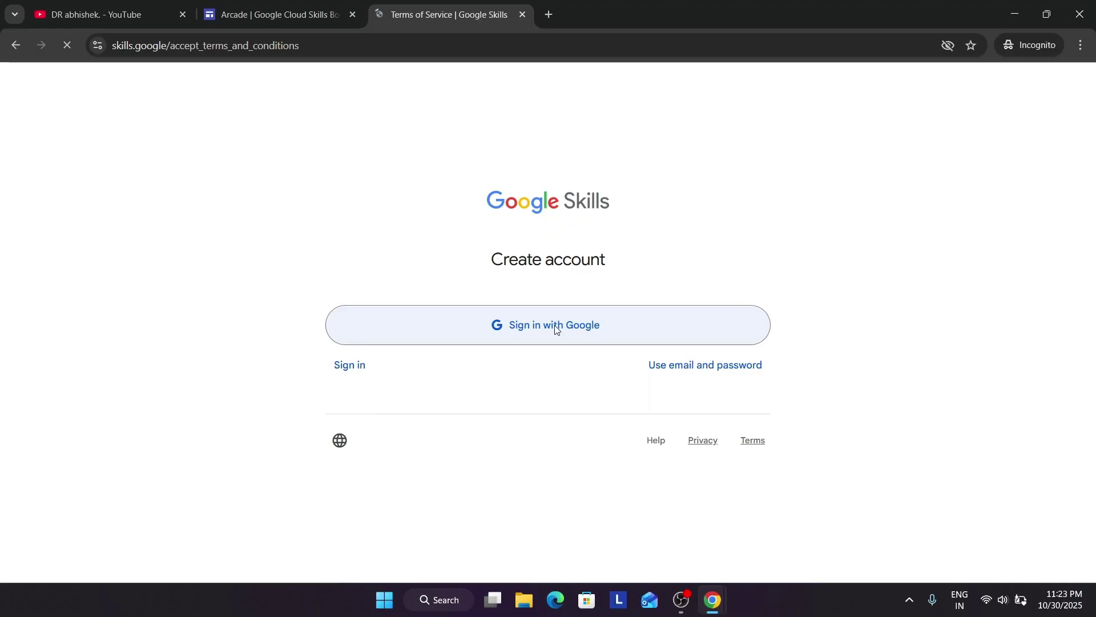
- Fill in the month, day and year of the date of birth on the terms of service page
scroll(371, 379, "down", 1)
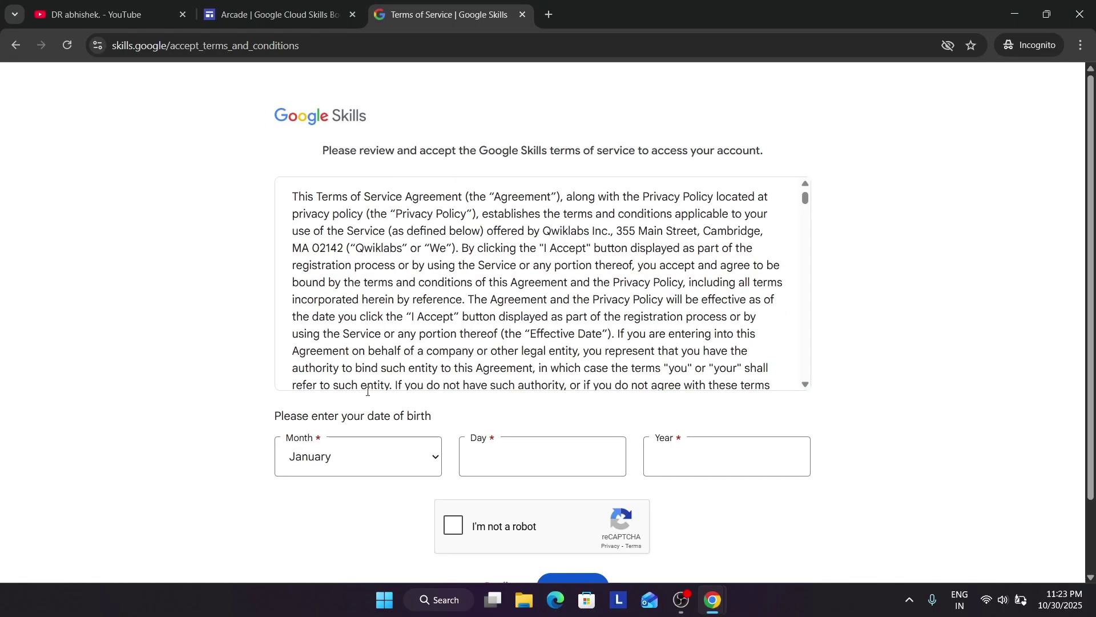
left_click(365, 448)
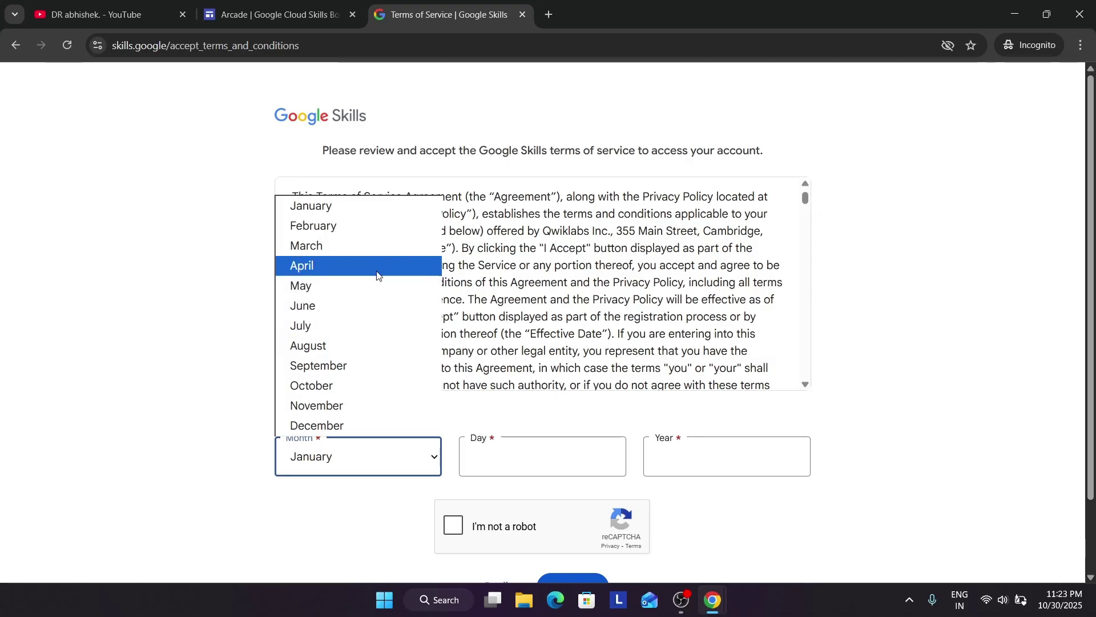
left_click(365, 206)
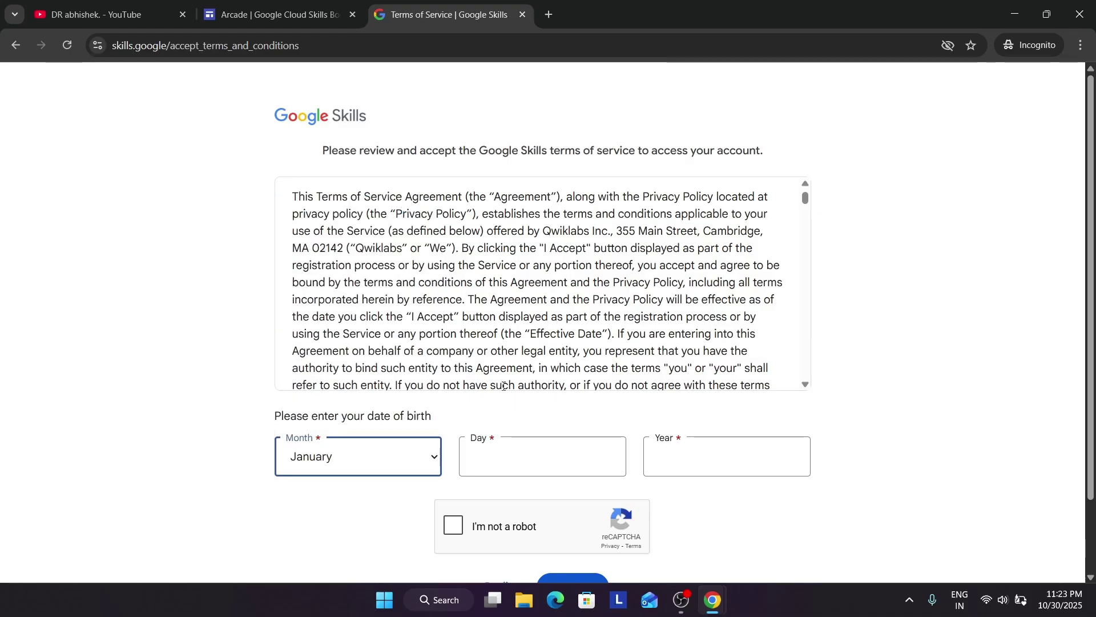
left_click(545, 446)
type("12")
left_click(714, 439)
type("1988")
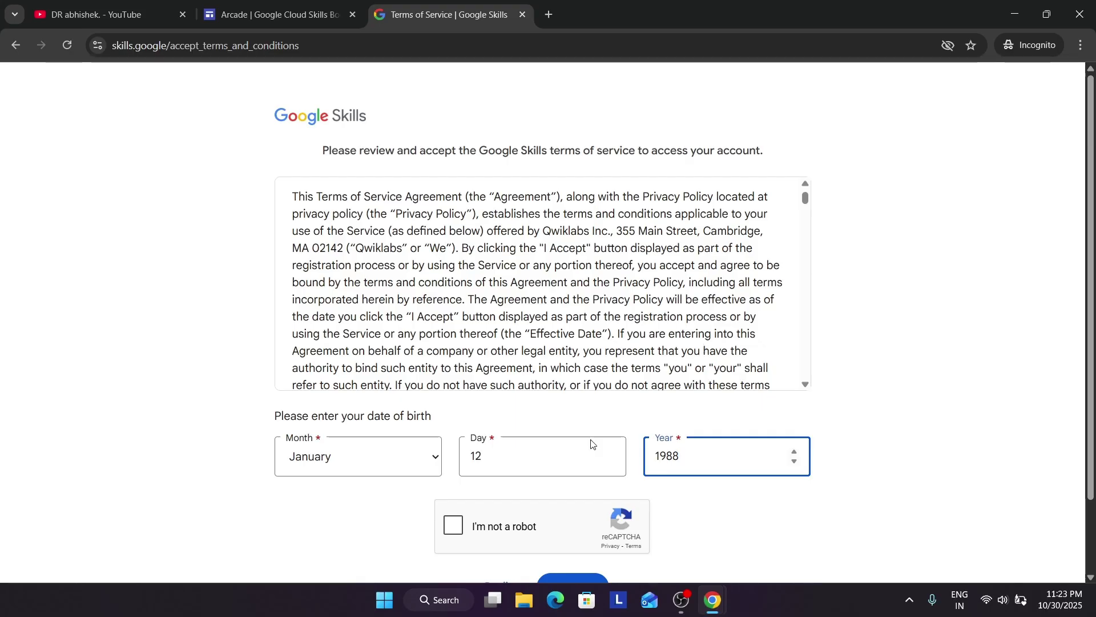
- Complete the reCAPTCHA check and accept the Google Skills terms of service
scroll(473, 471, "down", 2)
left_click(455, 440)
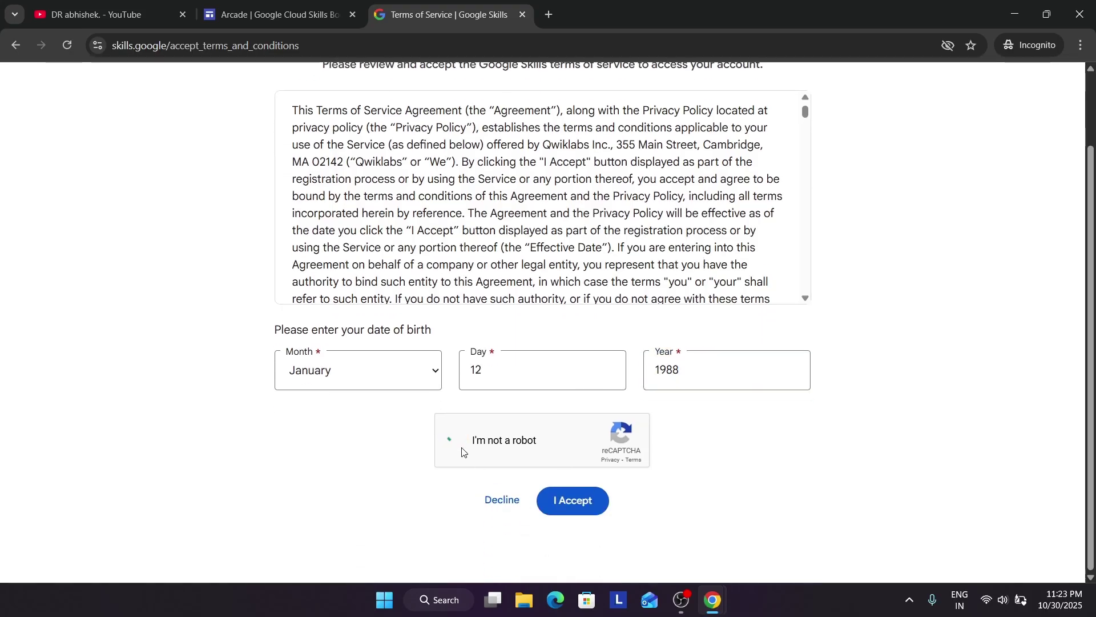
left_click(573, 499)
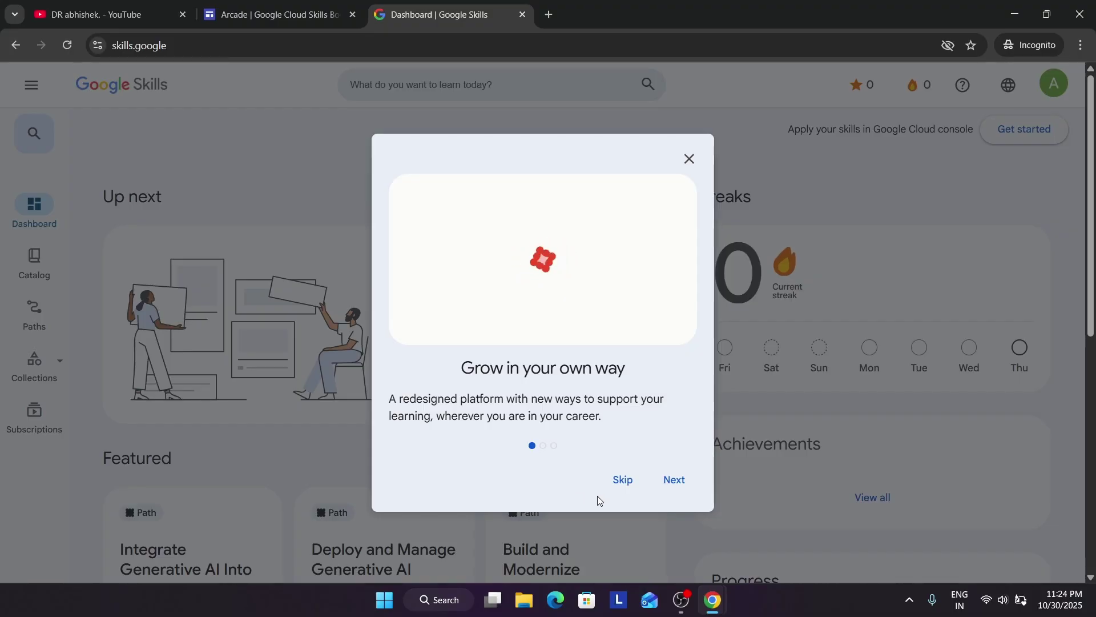
- Skip the welcome tour and dismiss the Innovators program offer
left_click(620, 493)
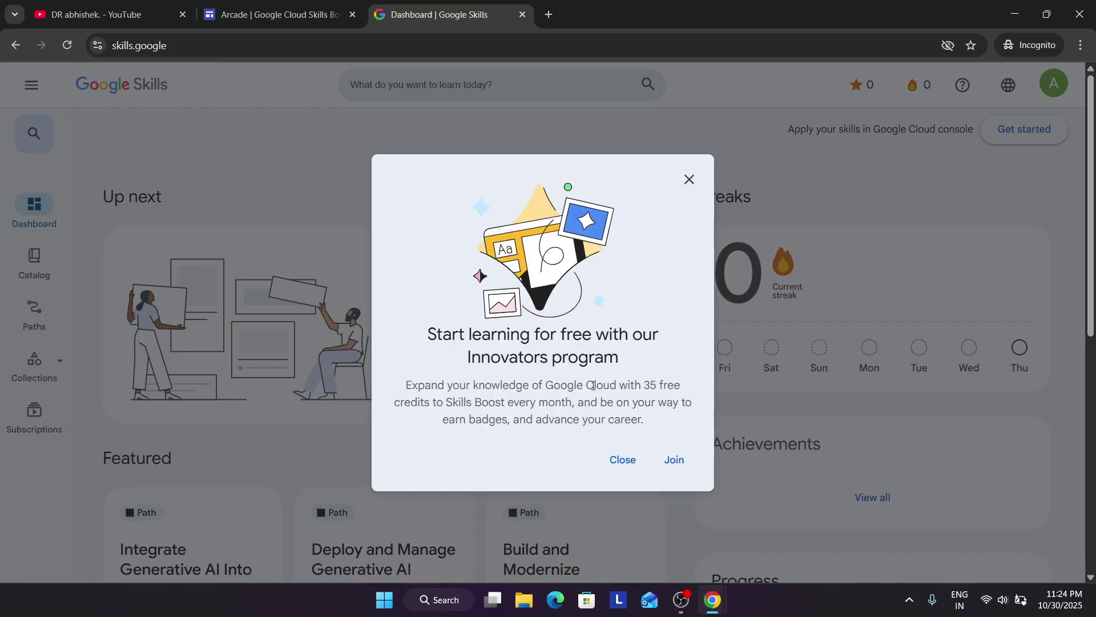
left_click(629, 457)
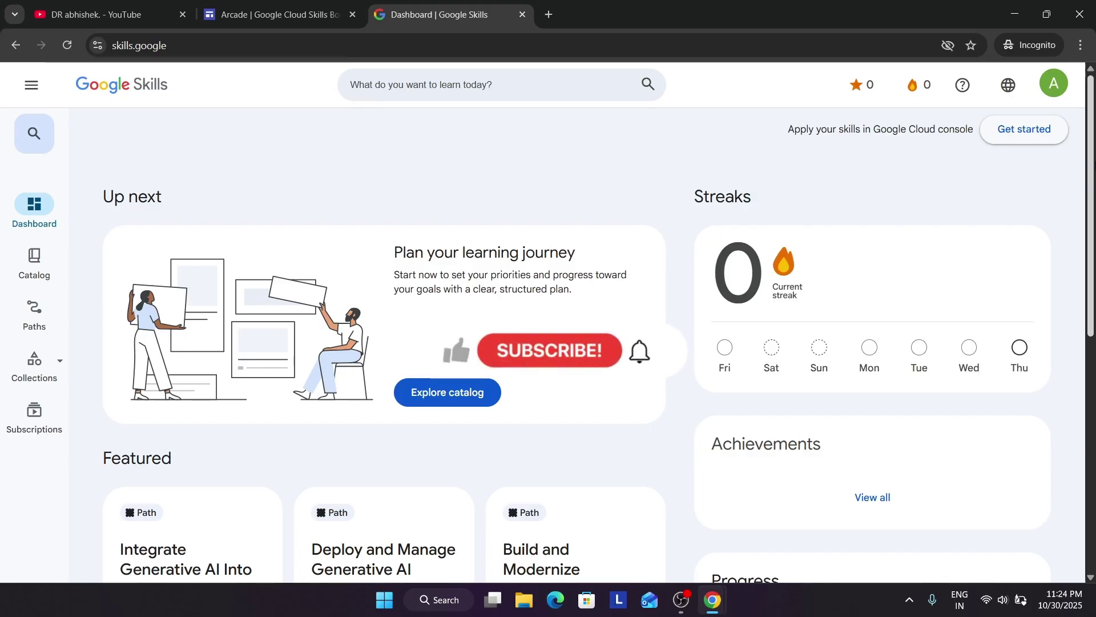
- In the account settings, make the profile public and opt in to product updates and extended time accommodations
left_click(1066, 88)
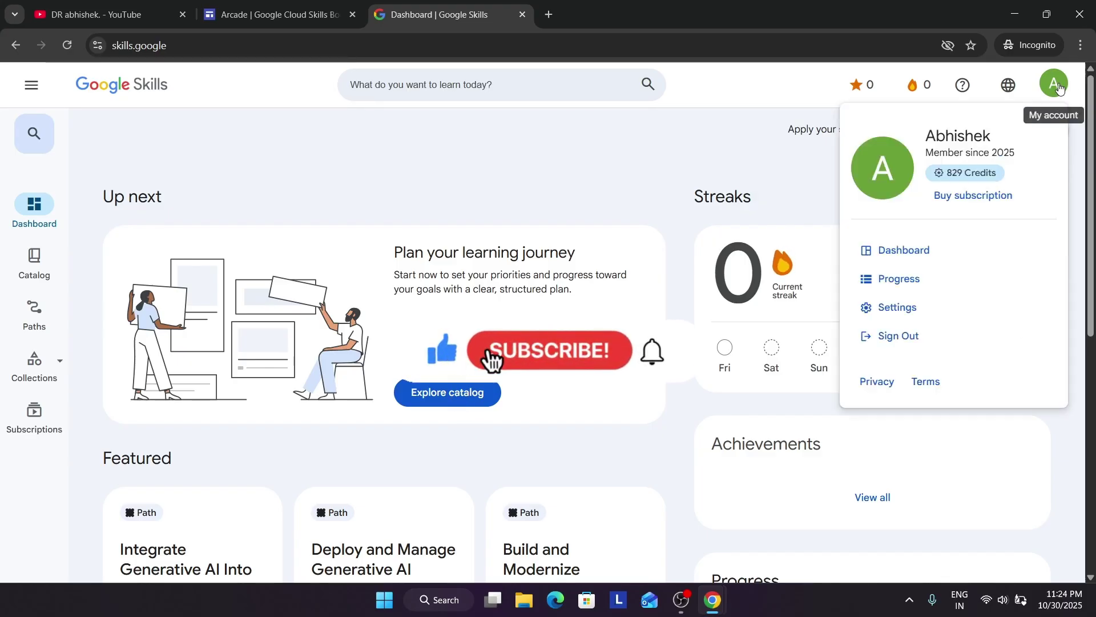
left_click(882, 311)
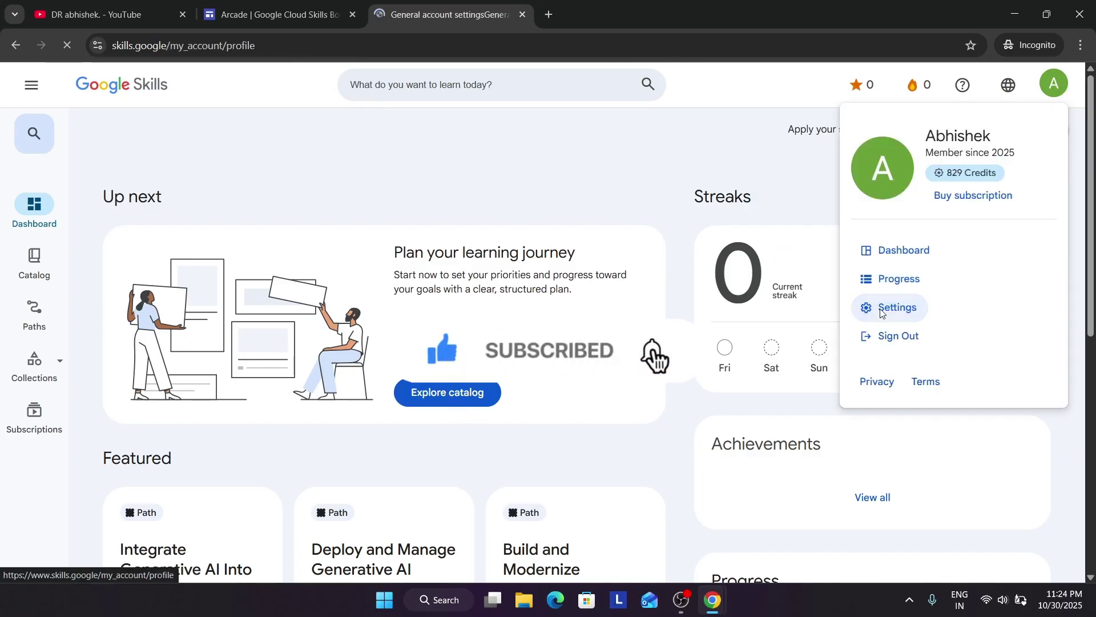
scroll(791, 287, "down", 9)
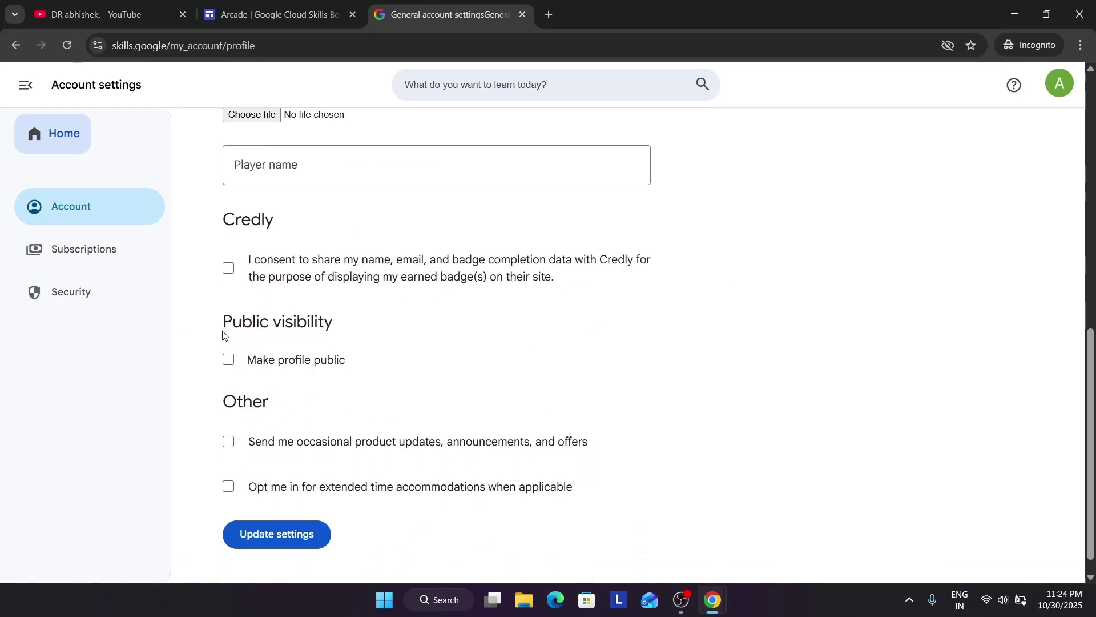
left_click_drag(220, 321, 369, 327)
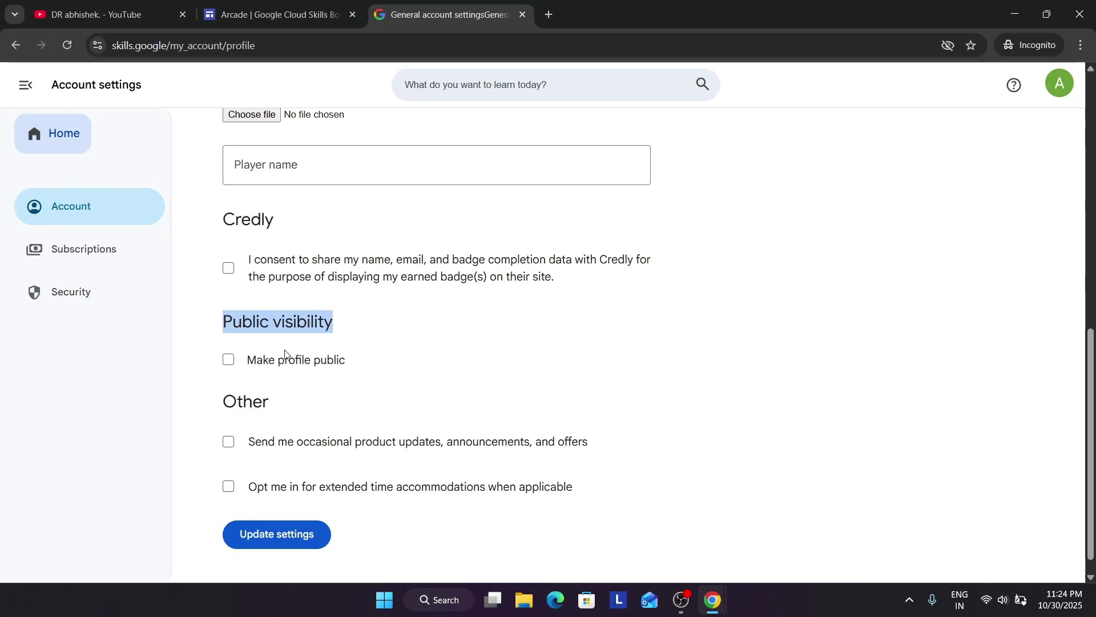
left_click(228, 369)
left_click(230, 452)
left_click(228, 489)
- Set the games player name to "mighty" and save the account settings
scroll(376, 354, "up", 2)
left_click(353, 305)
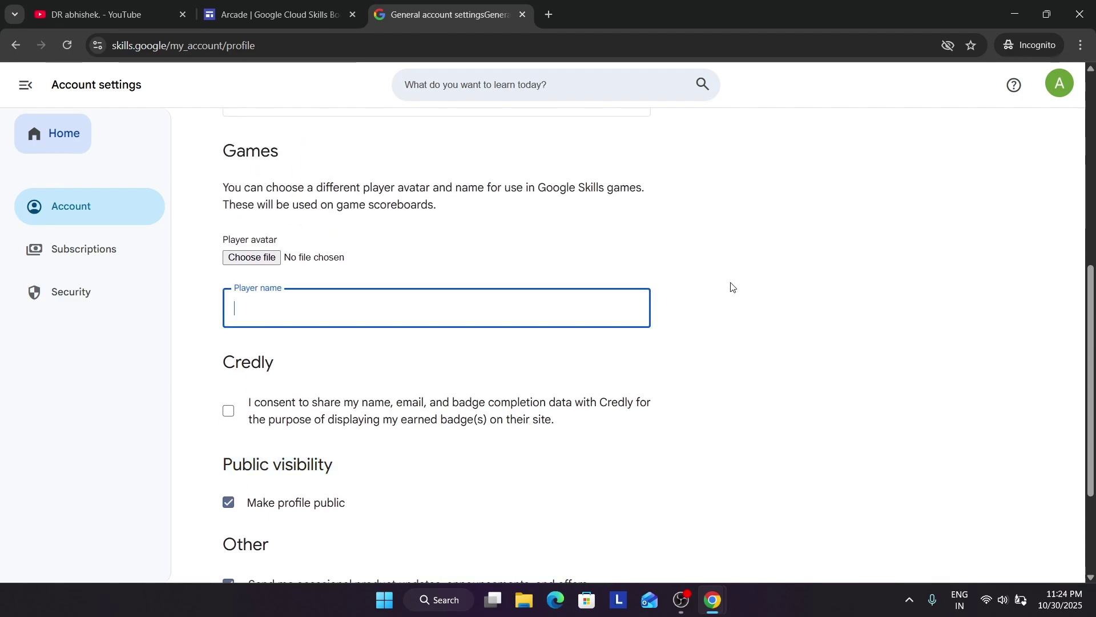
type("mighty")
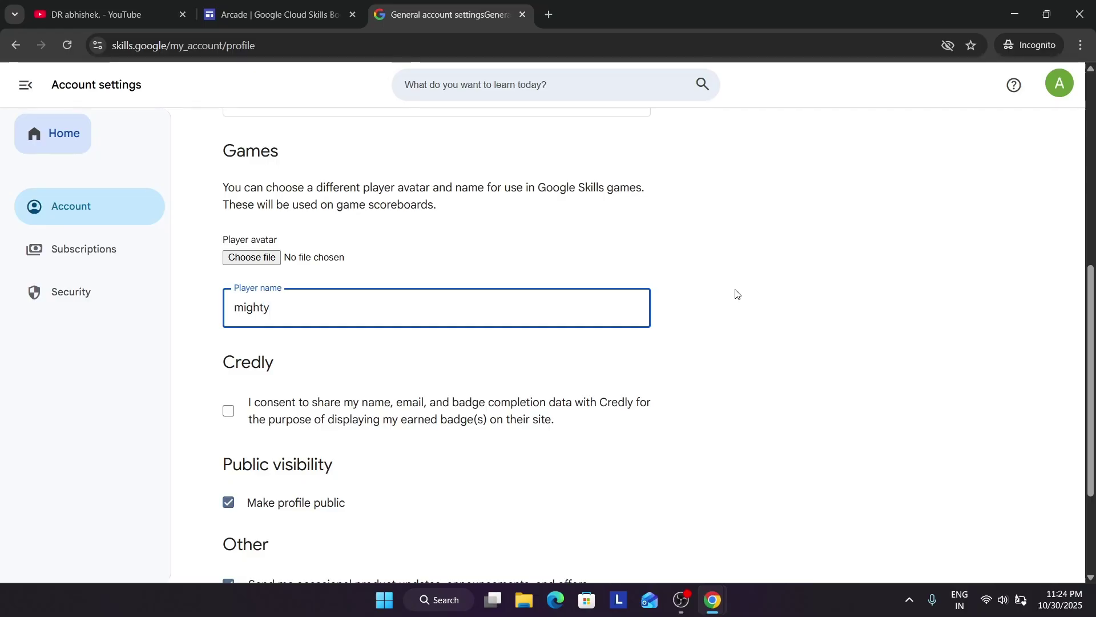
scroll(735, 292, "down", 1)
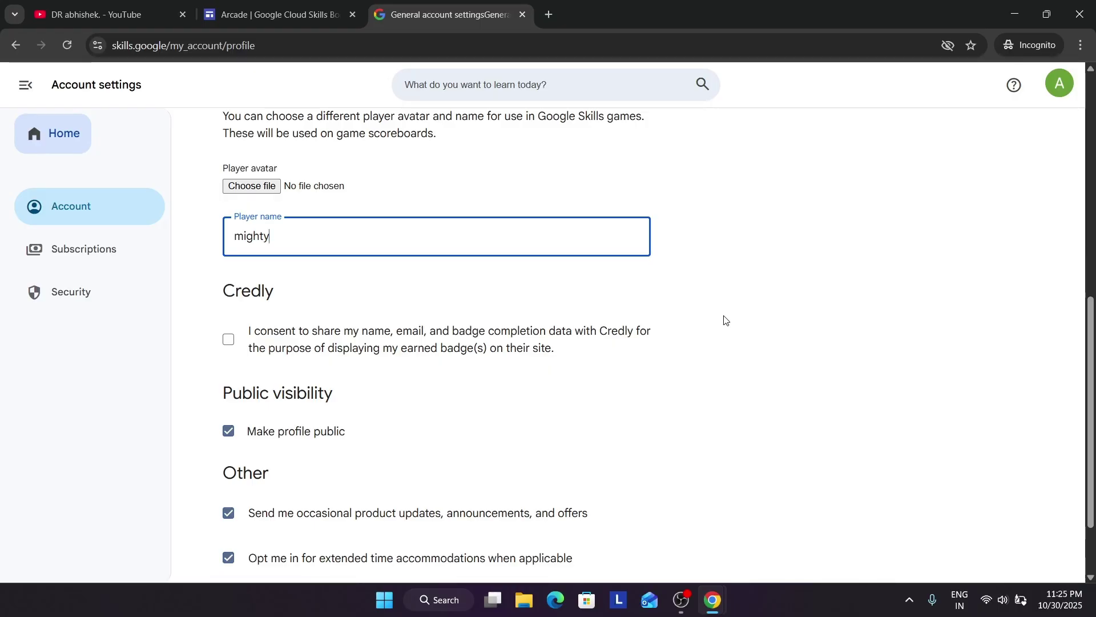
scroll(351, 420, "down", 2)
left_click(304, 511)
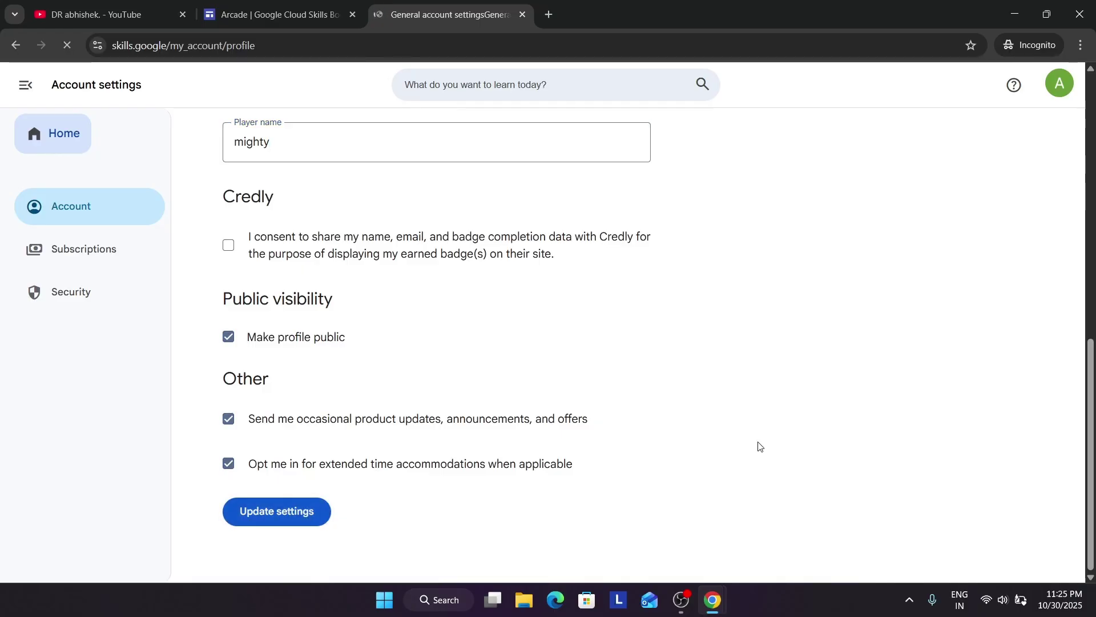
- Open the account's public profile link and view the badges section
scroll(756, 443, "down", 10)
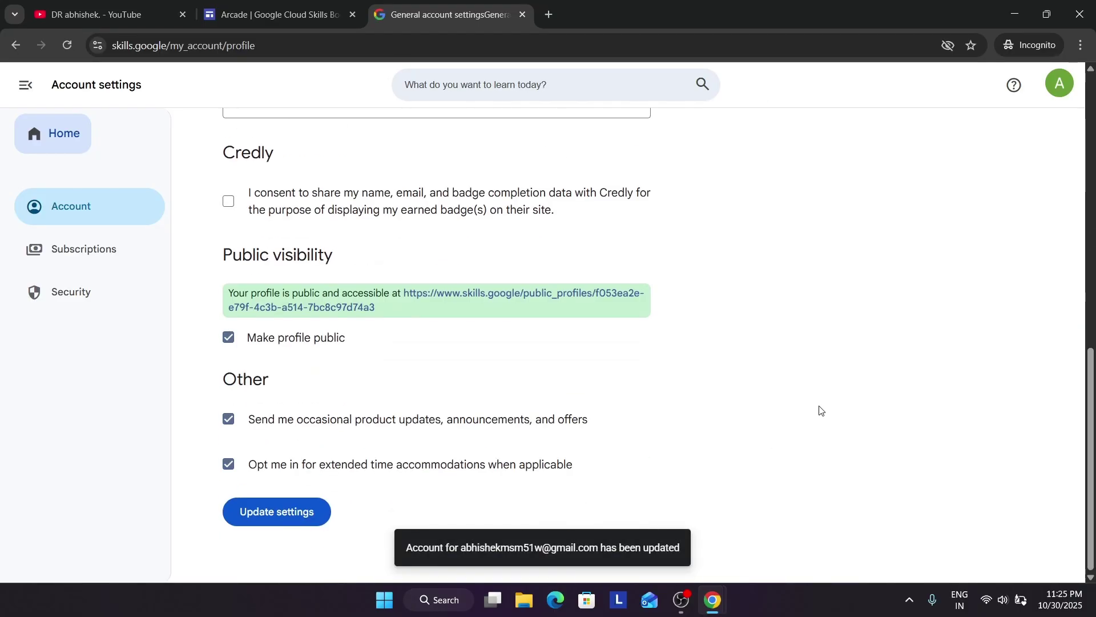
left_click(506, 293)
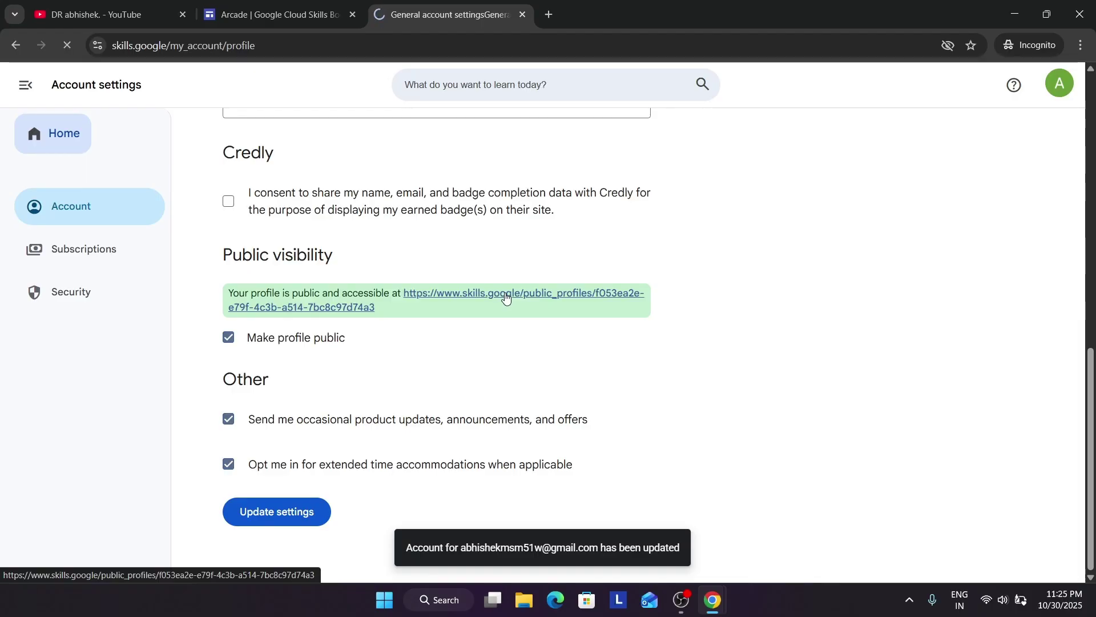
scroll(626, 365, "down", 5)
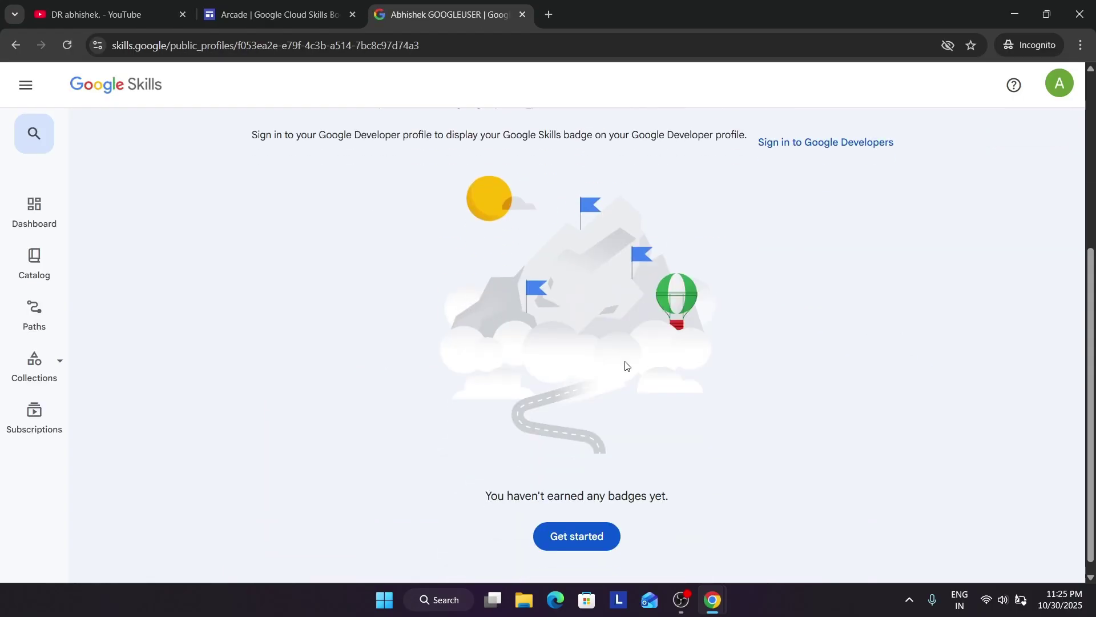
- Look over the October 2025 games on the Arcade page and return from the public profile to the account settings
left_click(246, 13)
scroll(596, 245, "down", 10)
scroll(596, 245, "up", 9)
scroll(465, 299, "down", 1)
scroll(466, 299, "down", 12)
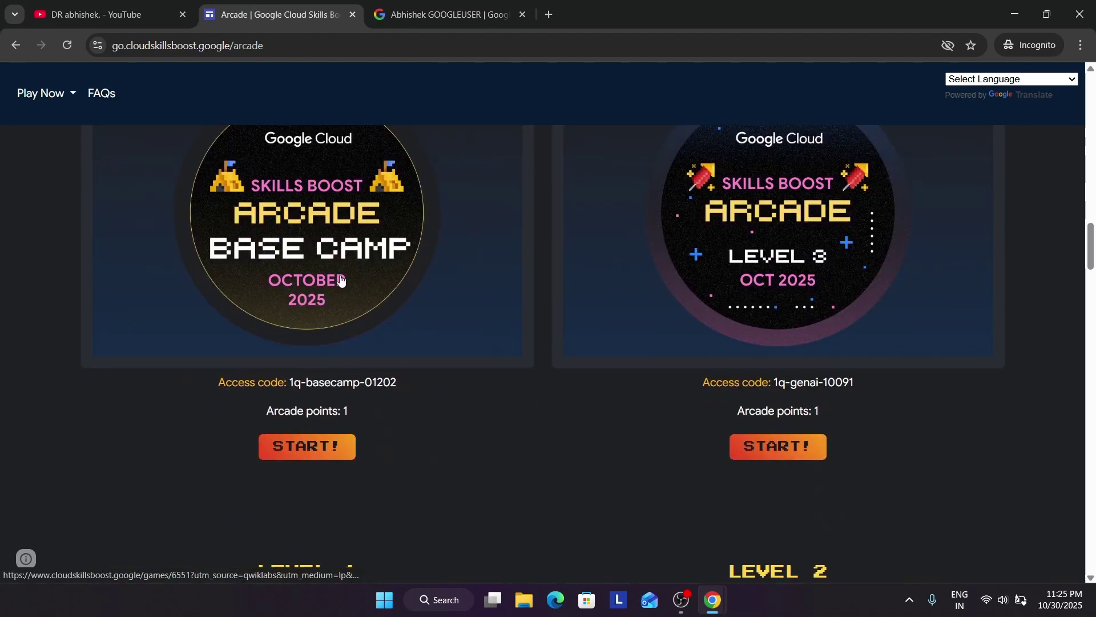
left_click(391, 2)
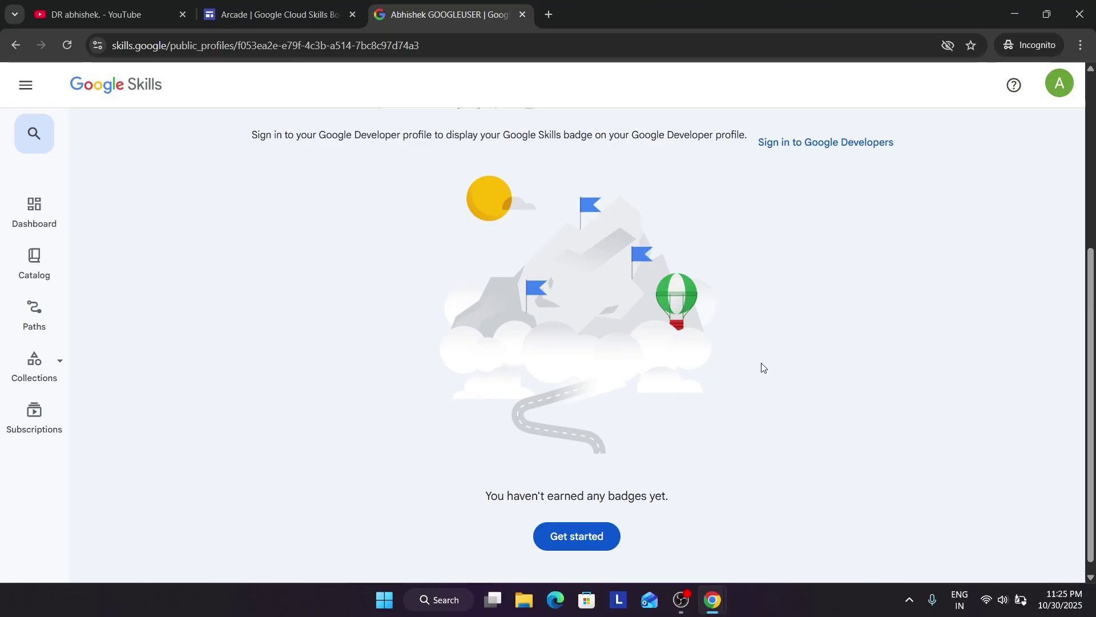
scroll(754, 367, "up", 5)
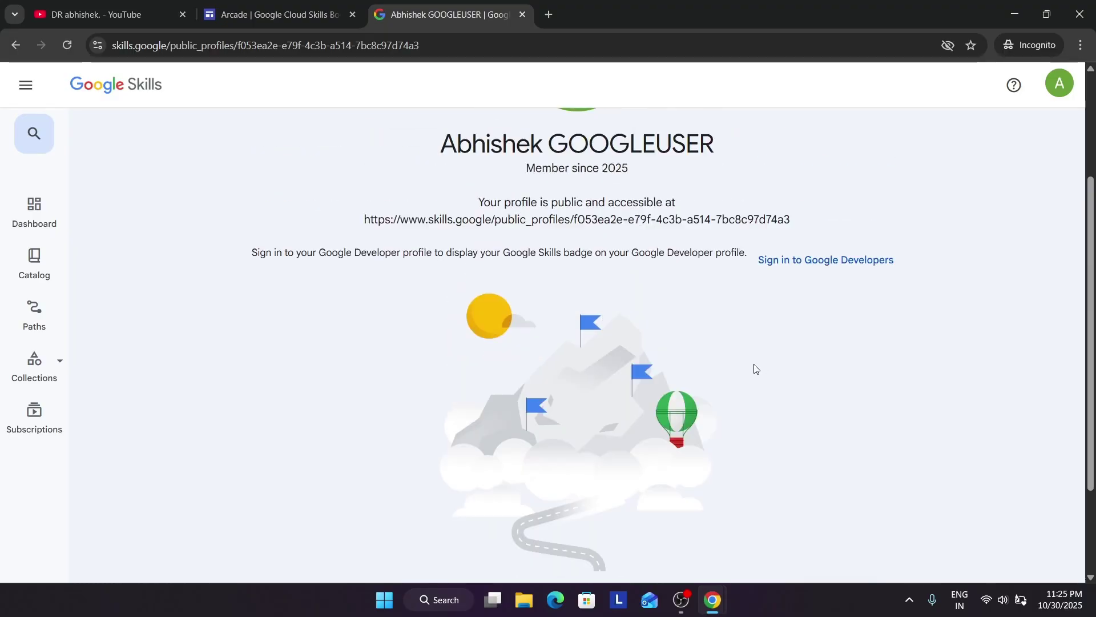
left_click(15, 45)
- Open the subscription form from the start of the Arcade page and dismiss the form's auto-save notice
left_click(274, 14)
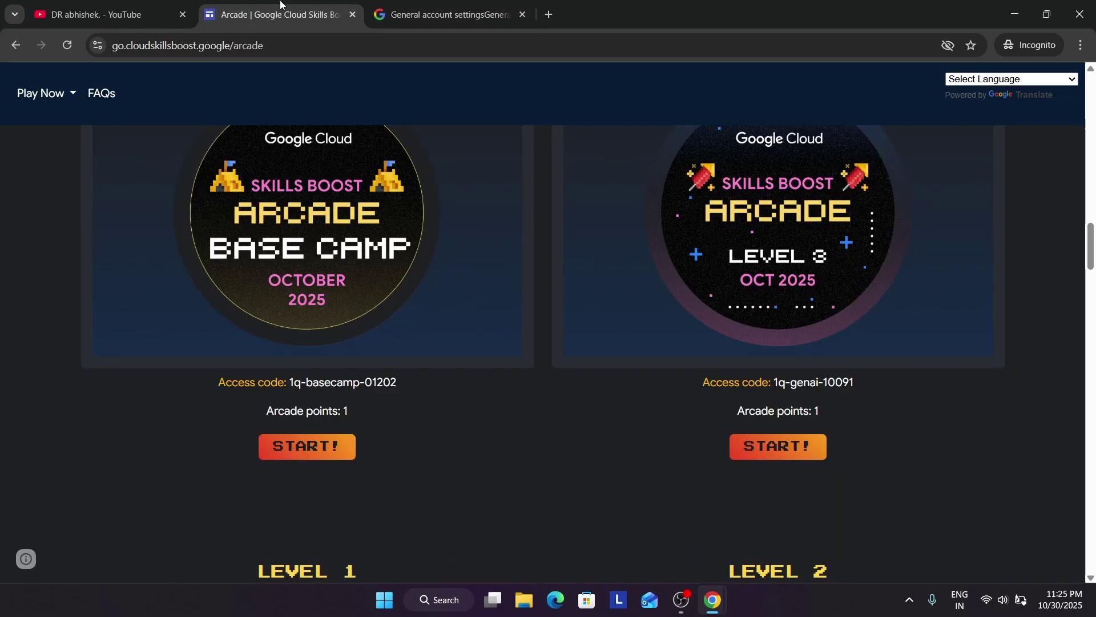
scroll(805, 314, "up", 7)
scroll(805, 313, "up", 20)
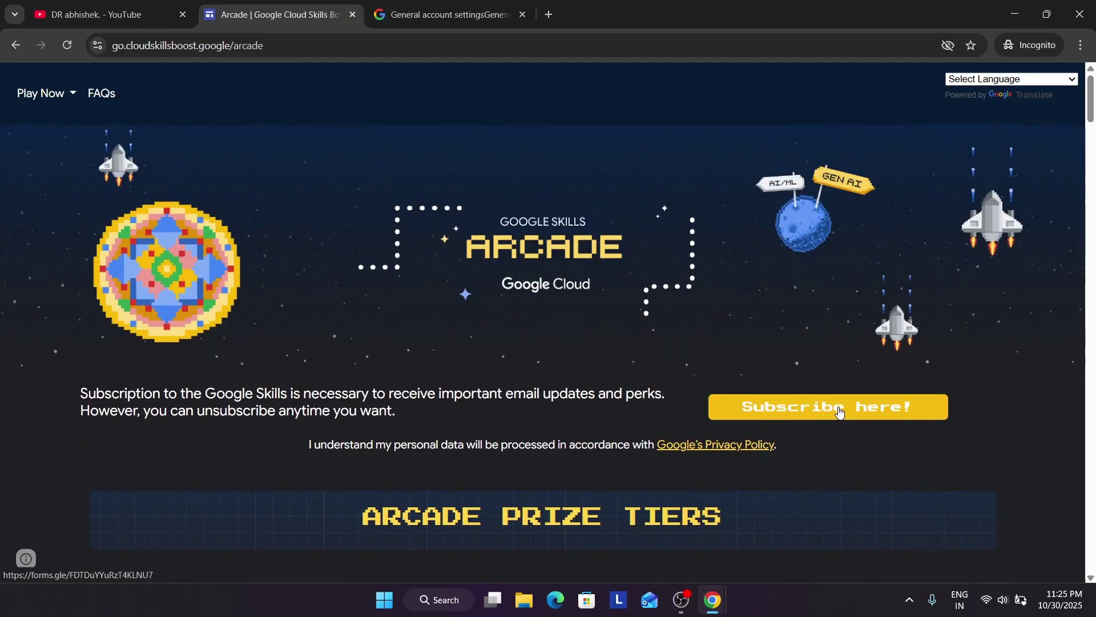
left_click(838, 408)
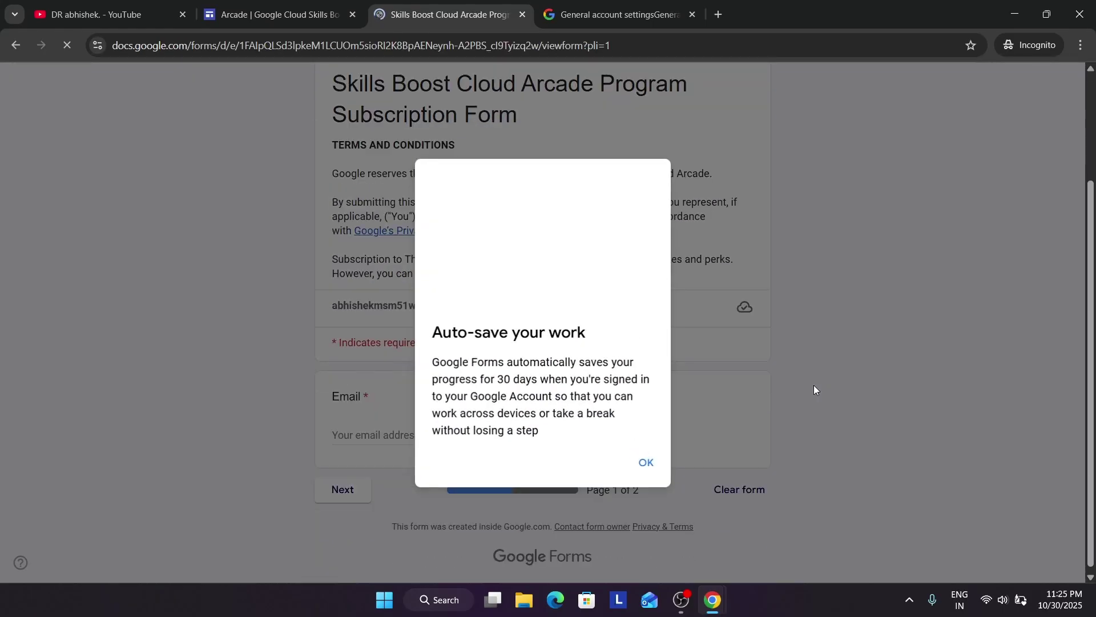
left_click(648, 465)
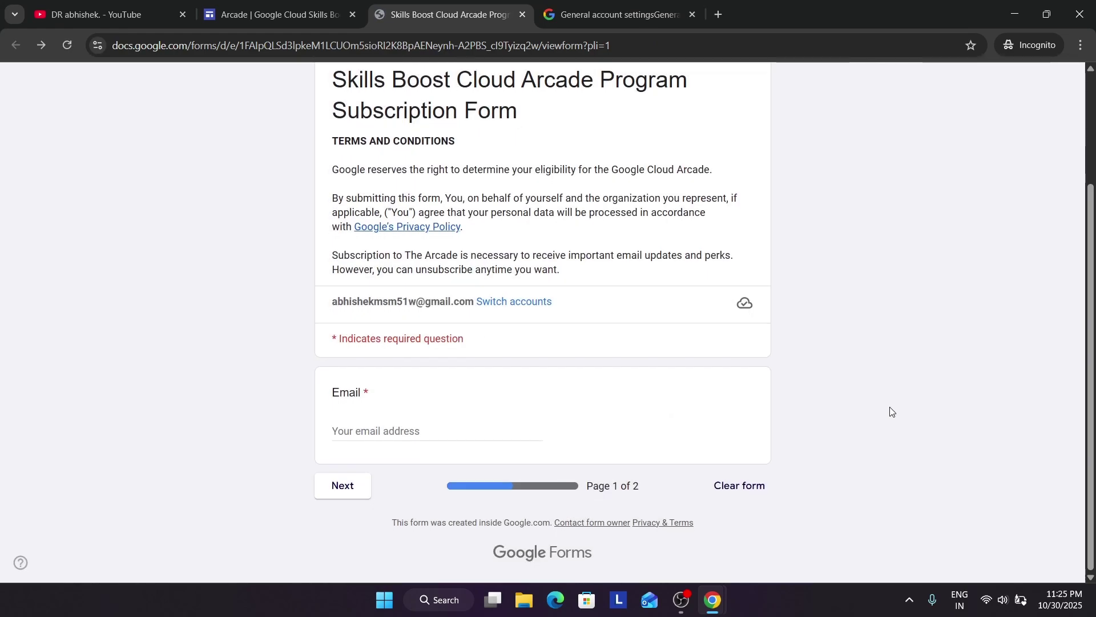
- Check the e-mail in the account settings, enter the same address in the subscription form and continue to its second page
left_click(655, 7)
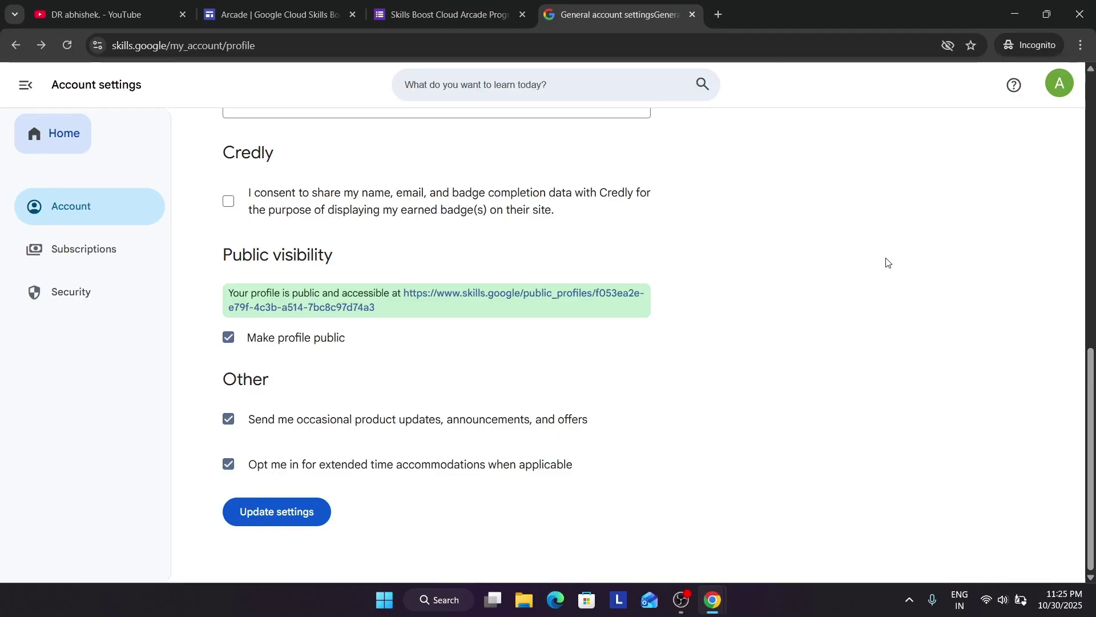
scroll(888, 262, "up", 10)
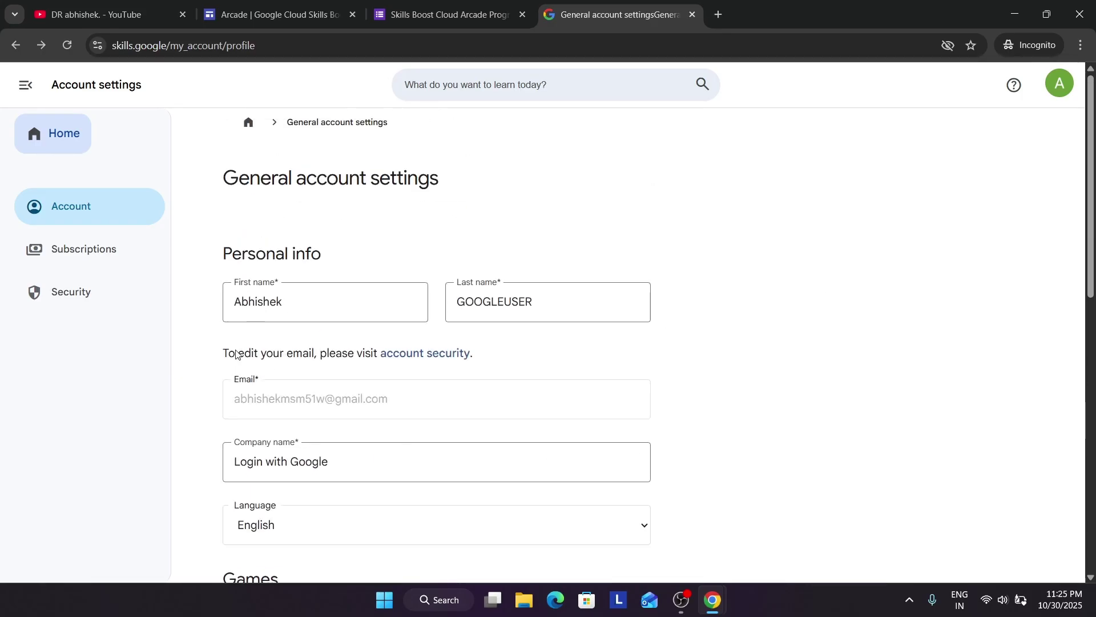
triple_click(263, 394)
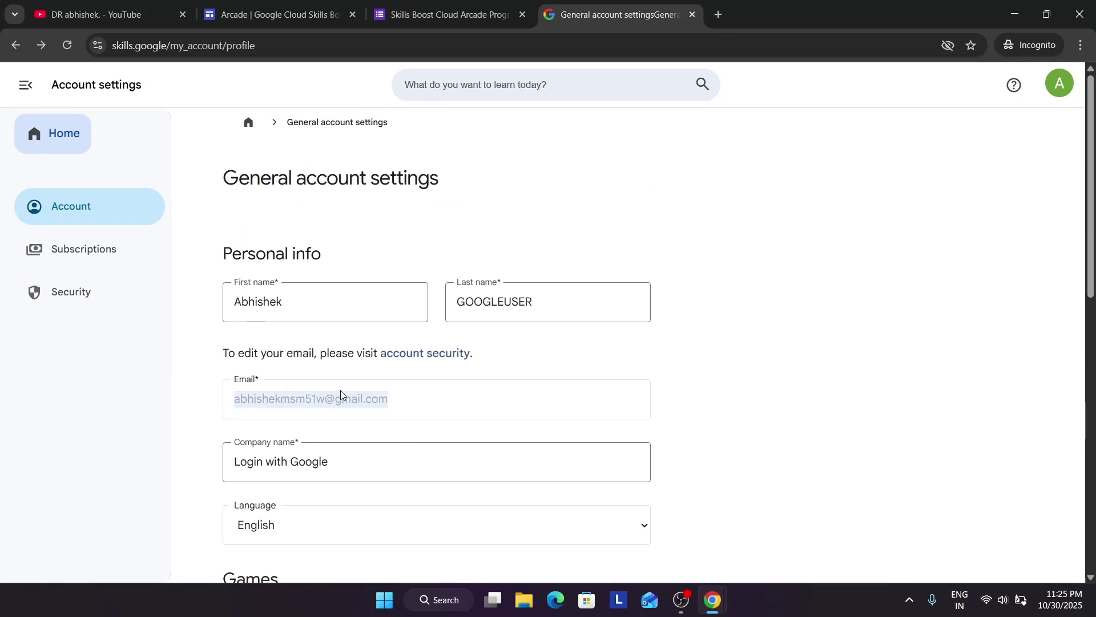
scroll(843, 363, "down", 5)
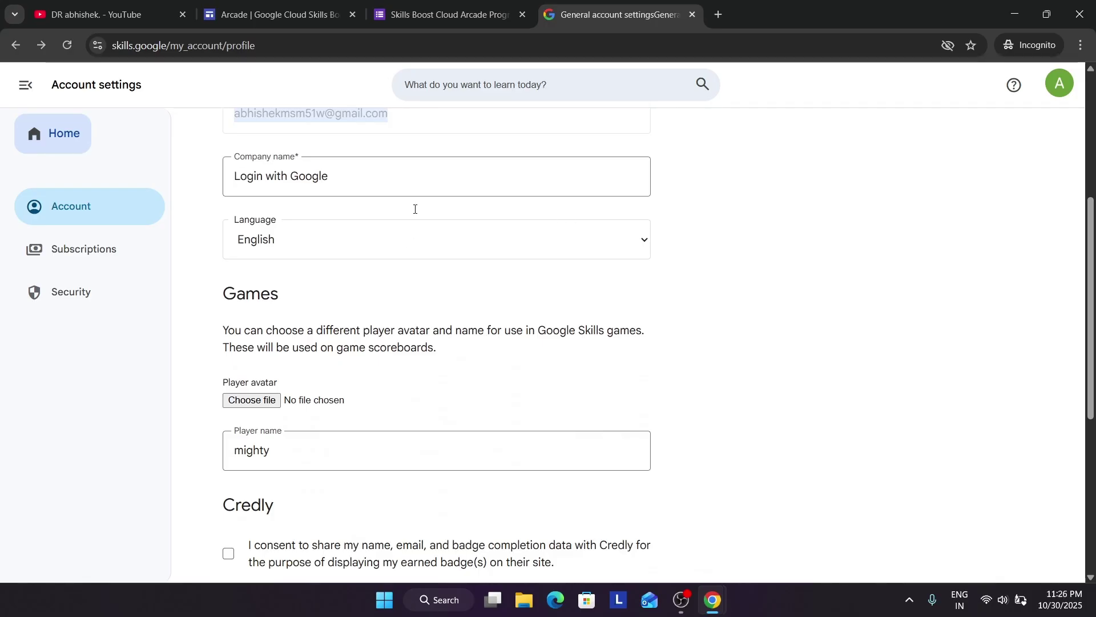
key("ctrl+shift+Tab")
left_click(509, 427)
left_click(426, 454)
left_click(337, 486)
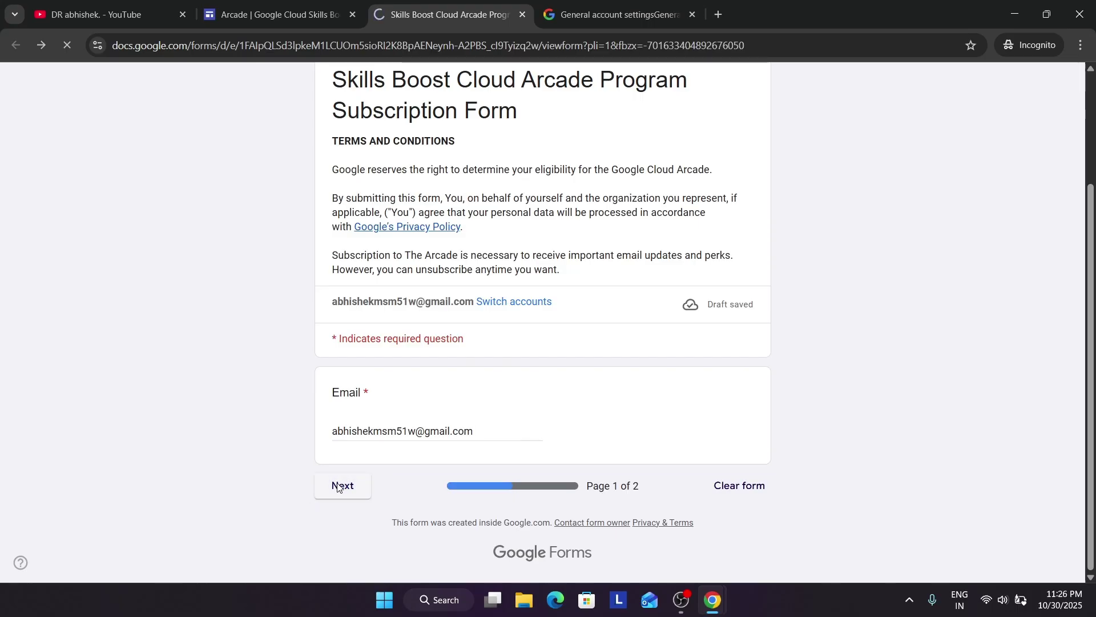
- Dismiss the auto-save notice and answer Yes to both the Arcade rules and the code of conduct acknowledgement
scroll(338, 467, "down", 4)
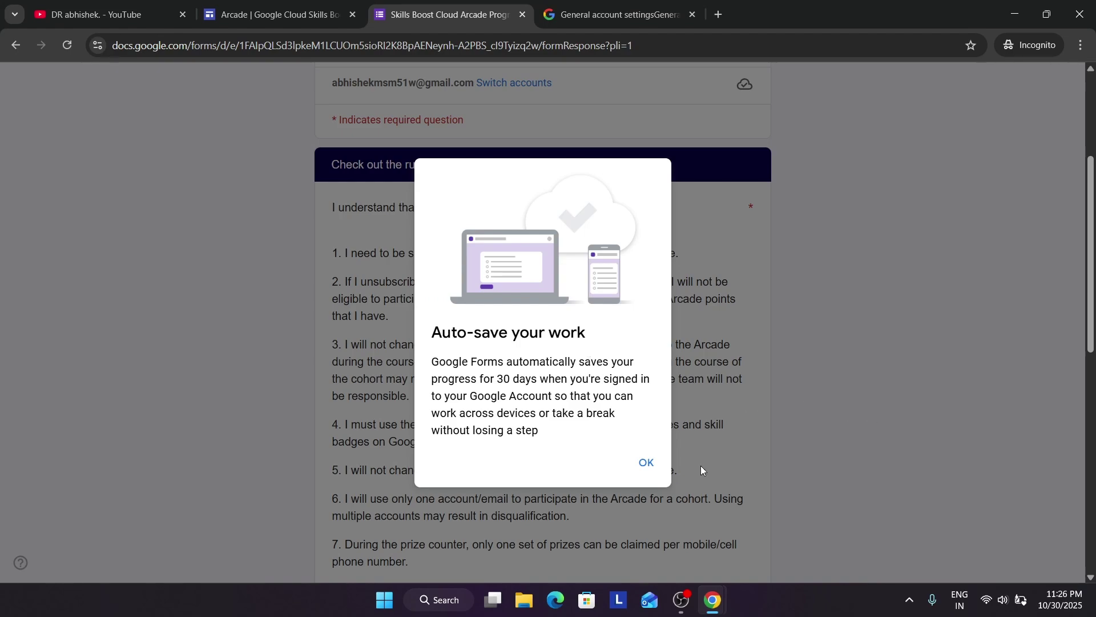
left_click(645, 462)
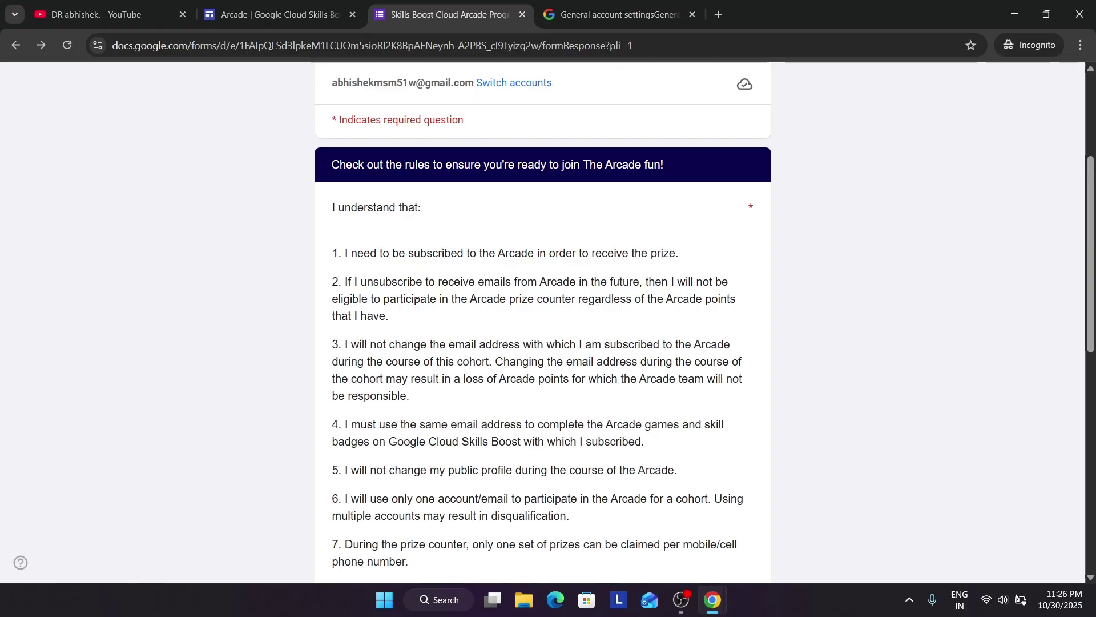
scroll(411, 312, "down", 1)
scroll(417, 303, "down", 4)
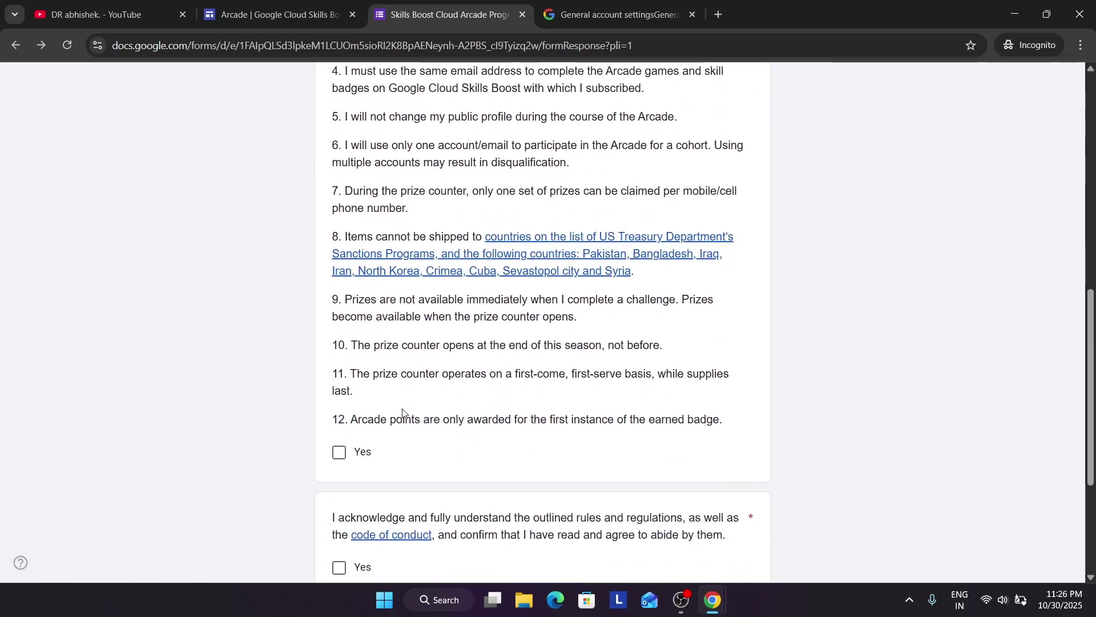
left_click(339, 449)
scroll(350, 456, "down", 2)
left_click(339, 421)
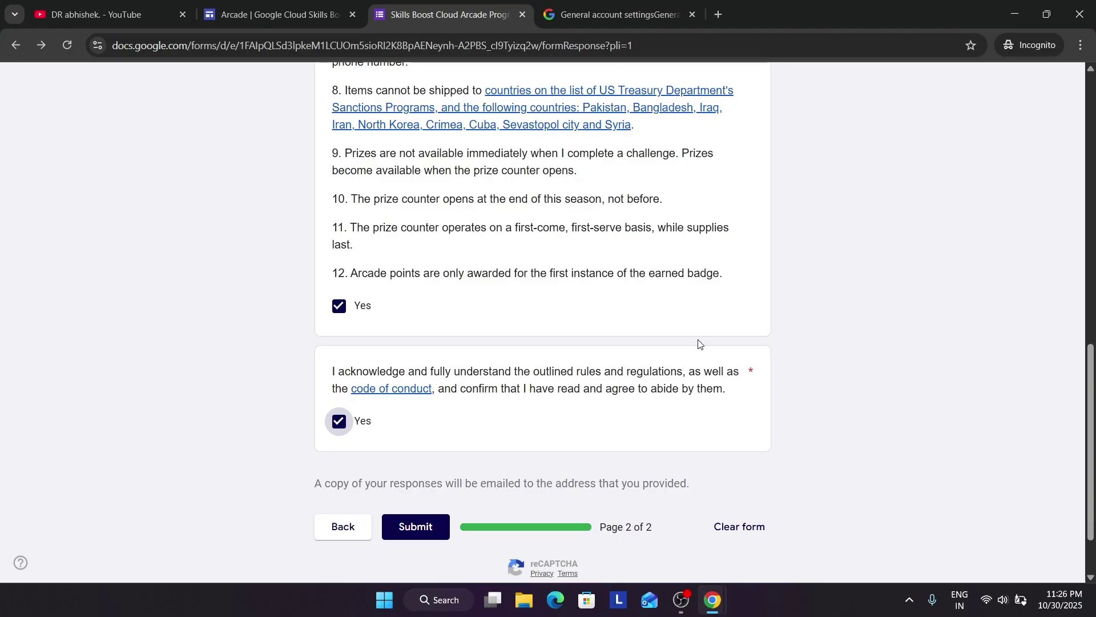
- Submit the subscription form, solve the image challenge by selecting the motorcycle pictures, and close the form
left_click(419, 528)
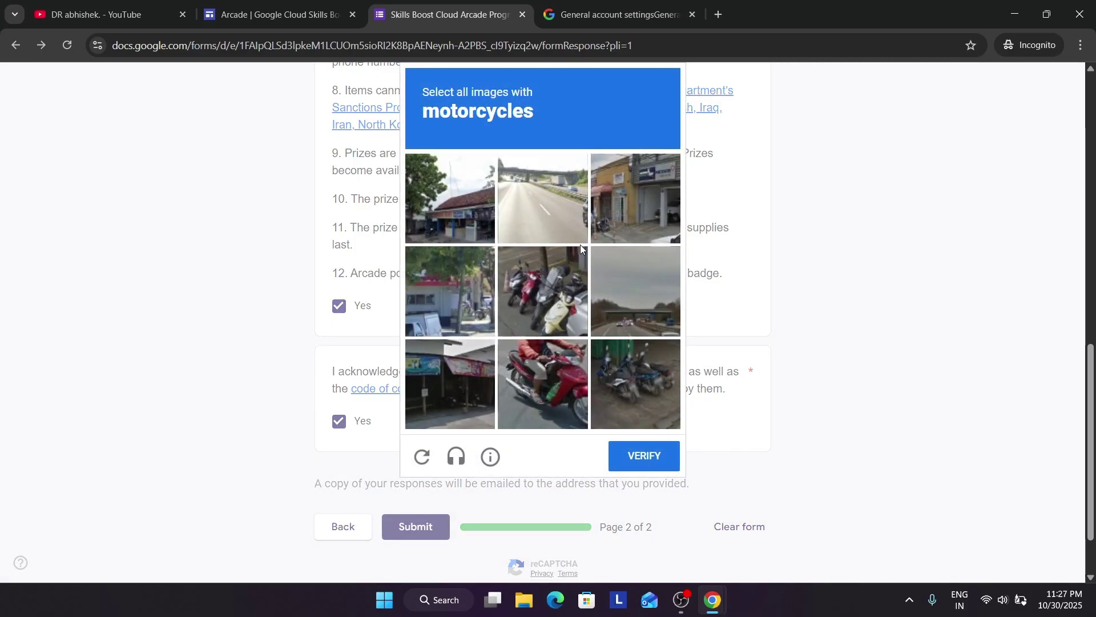
left_click(543, 310)
left_click(571, 371)
left_click(649, 386)
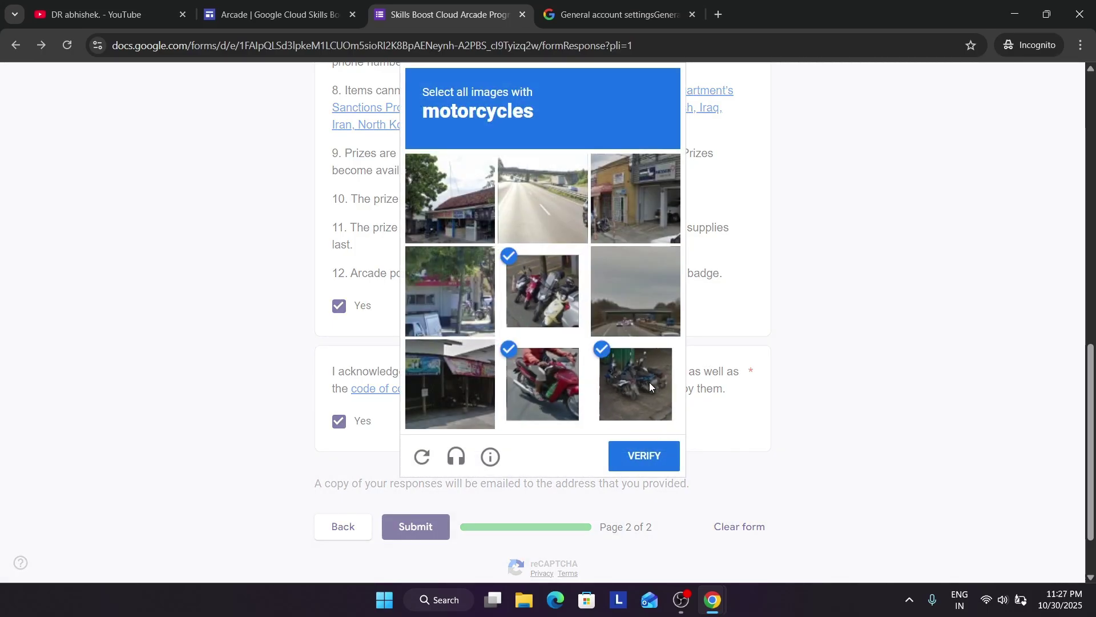
left_click(637, 467)
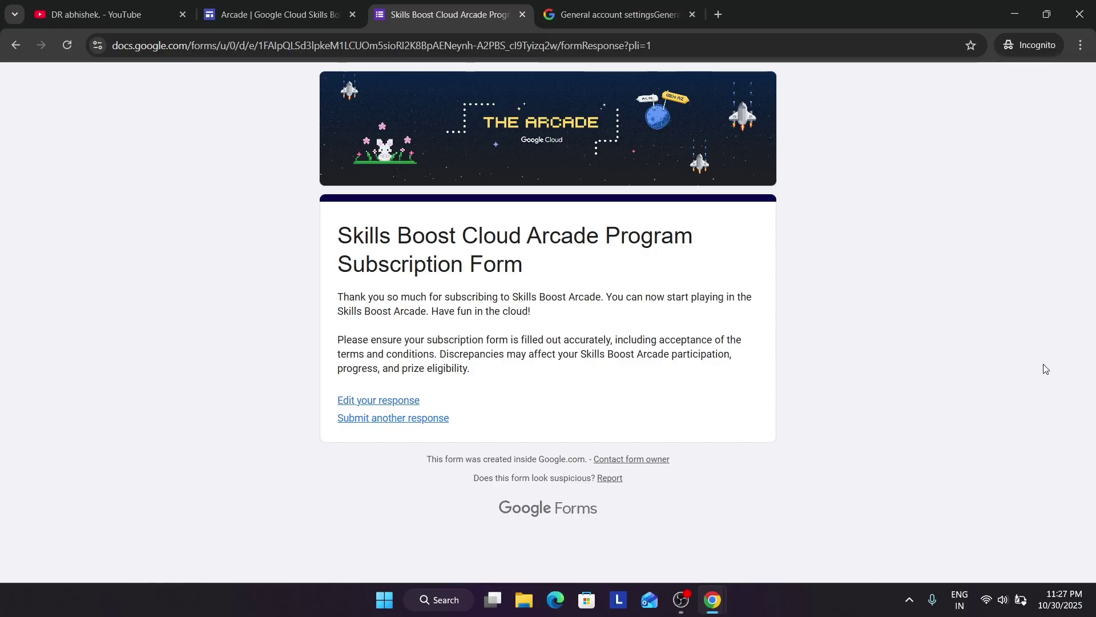
left_click(522, 15)
- Open the Certification Zone October 2025 game from the Arcade page and request to join it
left_click(313, 5)
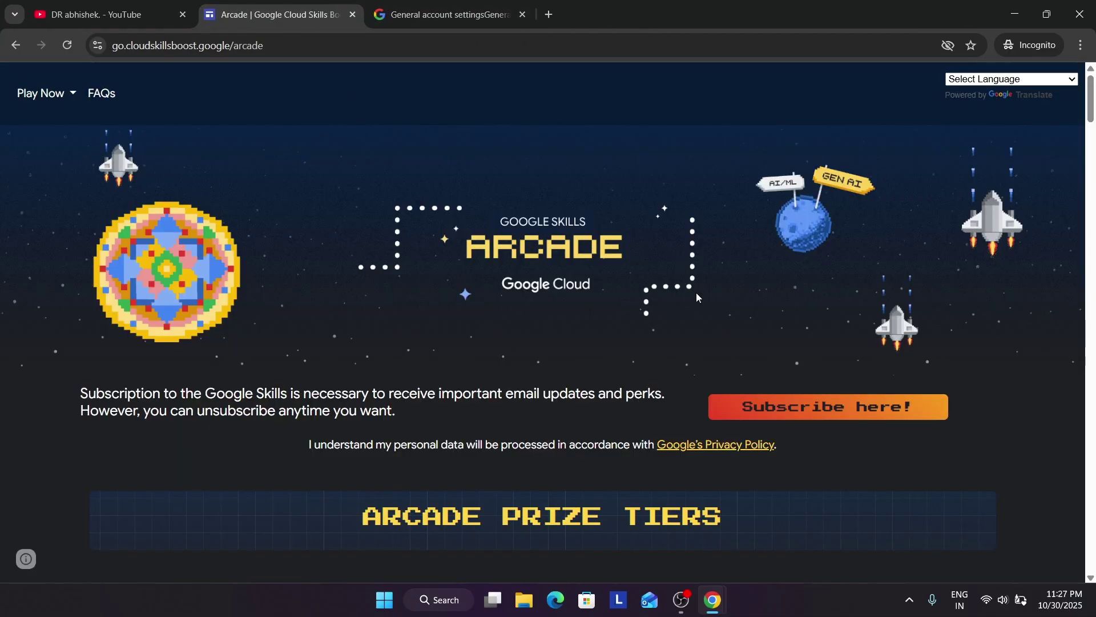
scroll(697, 292, "down", 15)
scroll(697, 292, "up", 5)
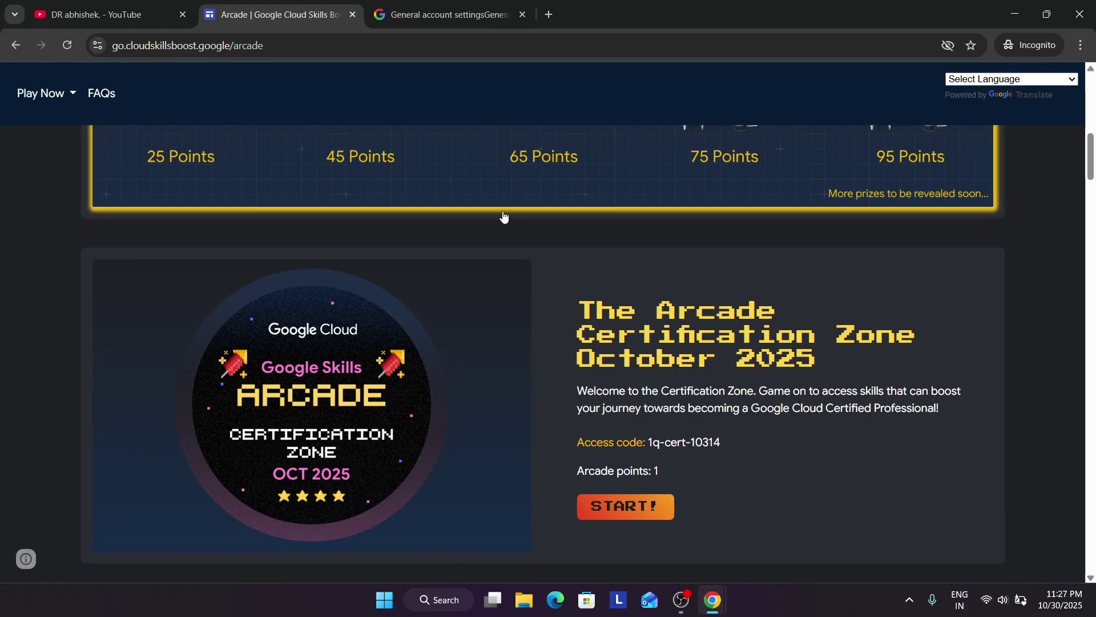
left_click(650, 505)
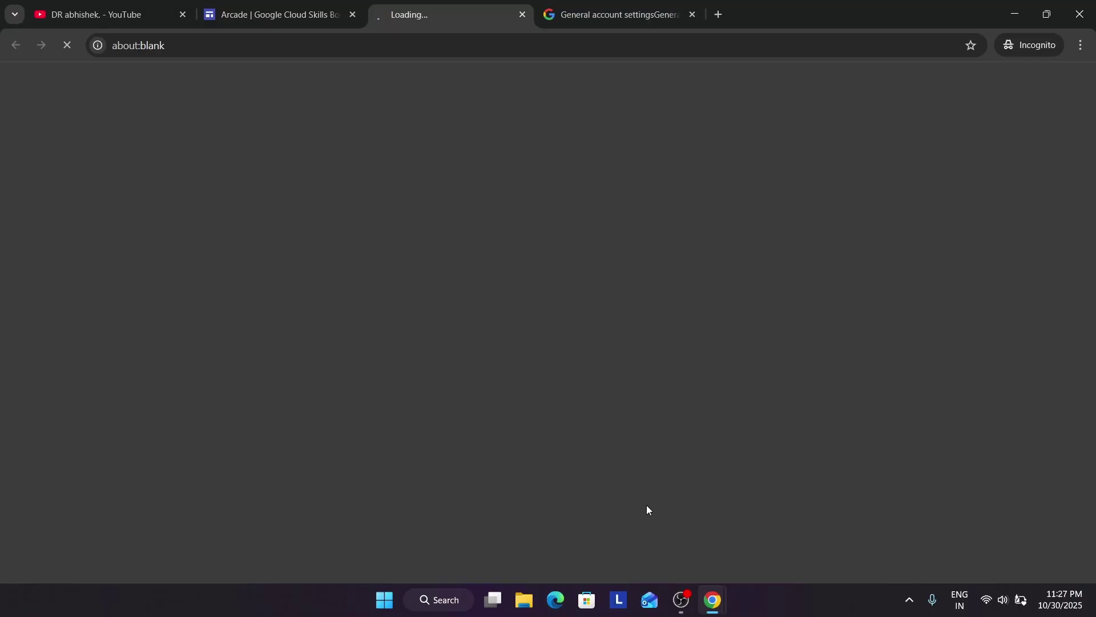
scroll(648, 500, "down", 5)
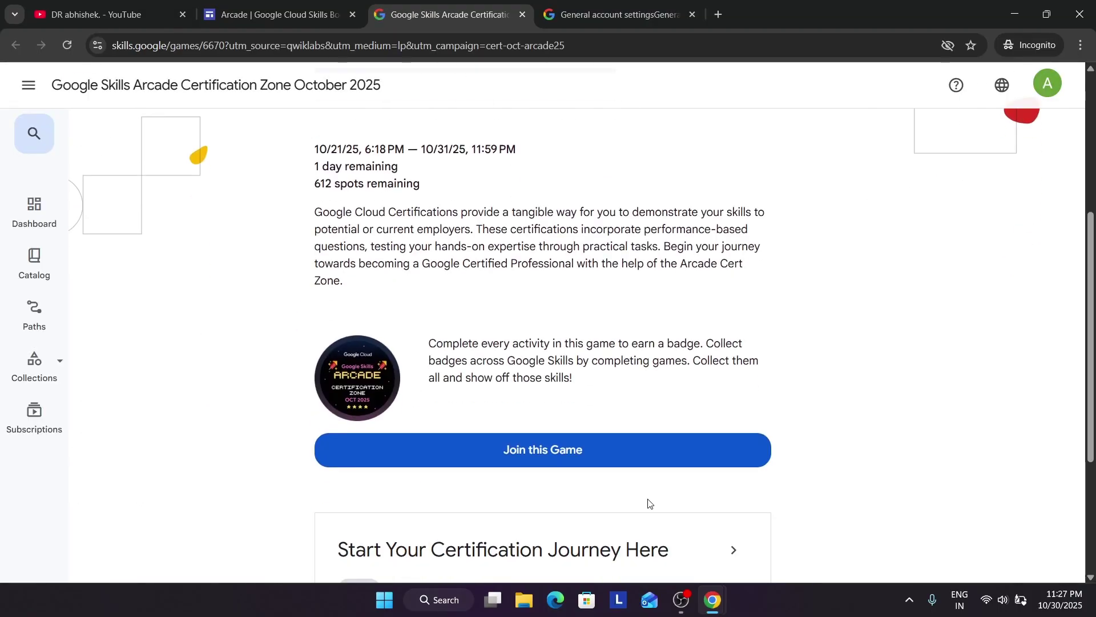
left_click(576, 457)
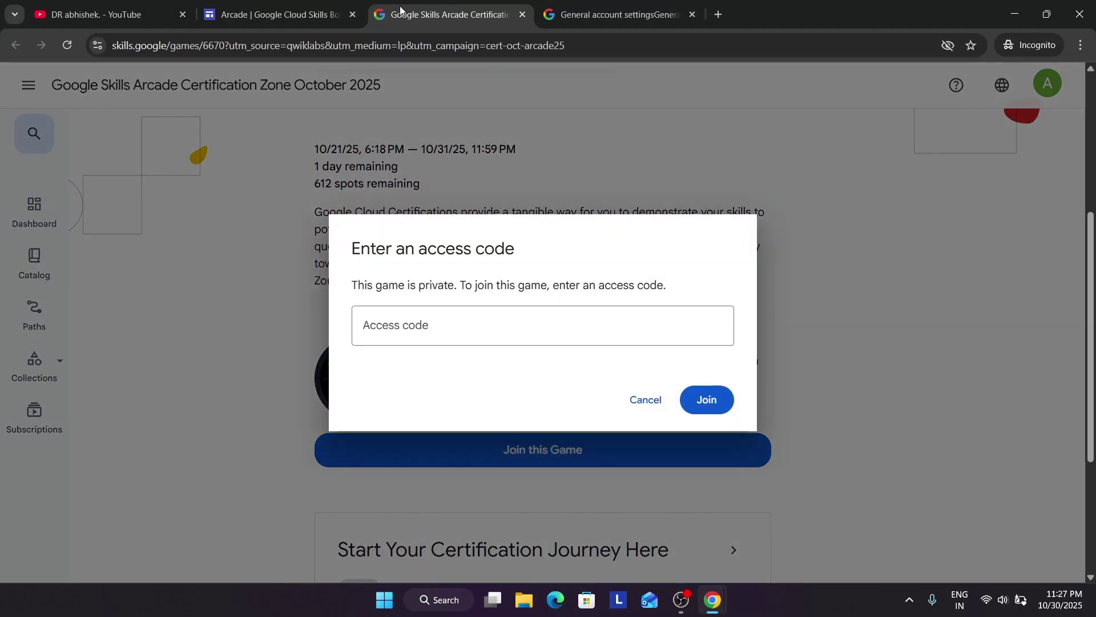
- Join the game using the access code copied from its Arcade page listing, and confirm the player setup
left_click(274, 15)
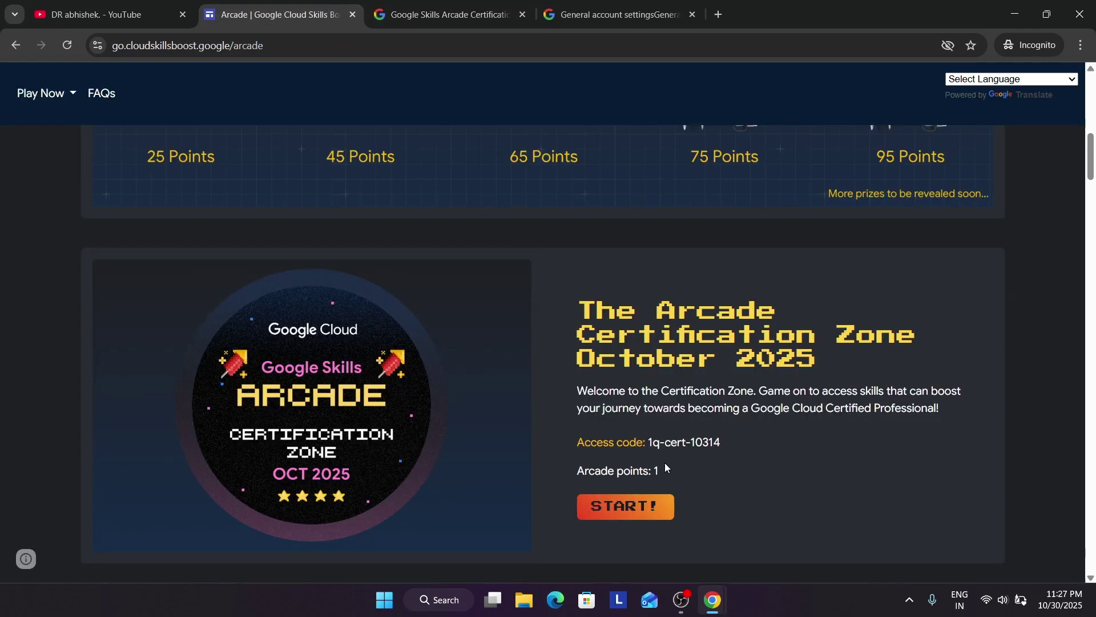
left_click_drag(650, 448, 746, 436)
key("ctrl+c")
left_click(446, 14)
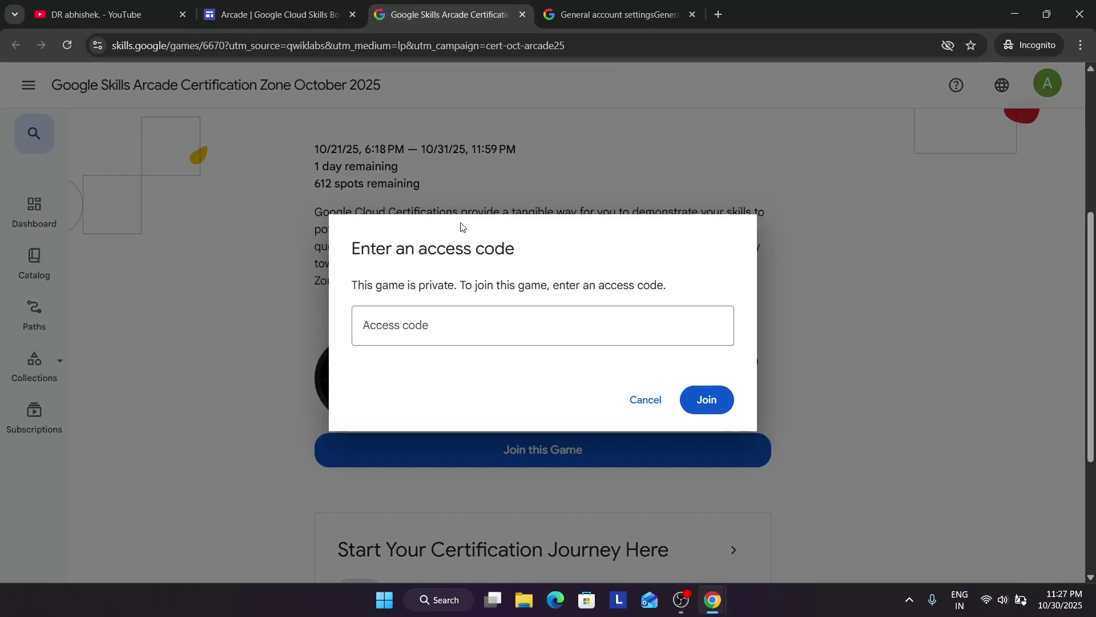
left_click(468, 335)
key("ctrl+v")
left_click(714, 395)
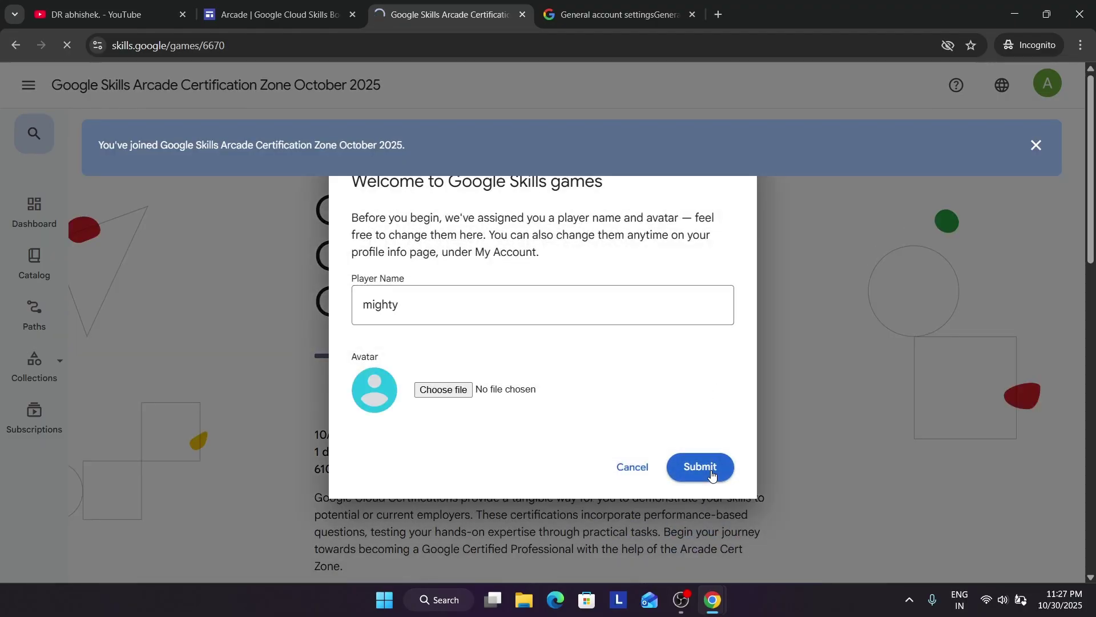
- In the game's certification journey section, open the lab "Arcade Adventure: ACE App Dev II" and go to "Task 1. Access the Application"
scroll(713, 473, "down", 10)
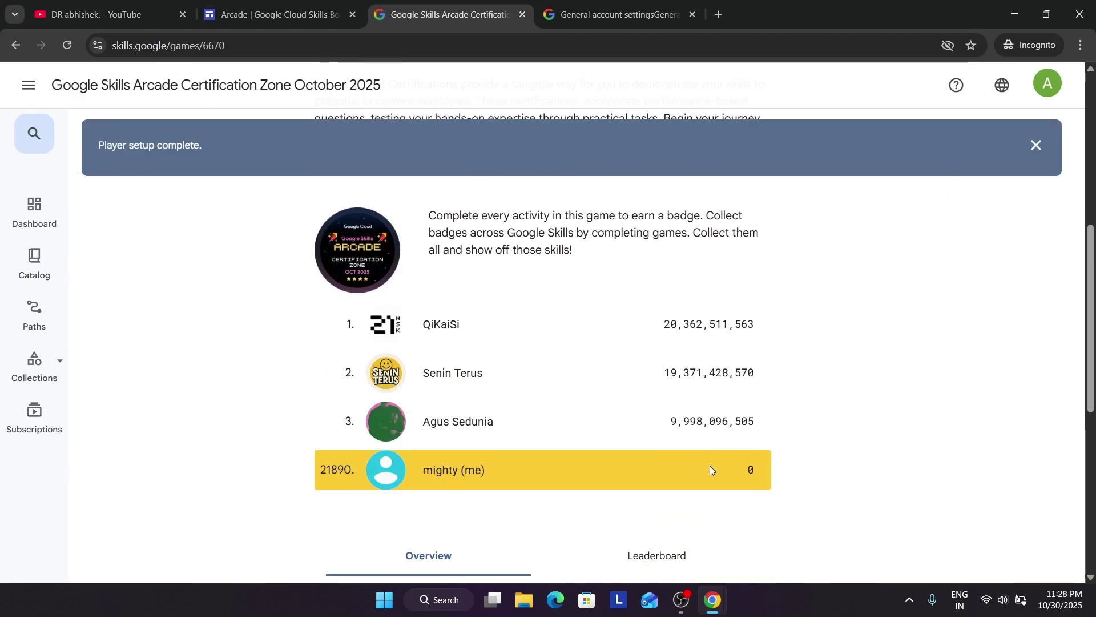
left_click(735, 432)
scroll(736, 442, "down", 18)
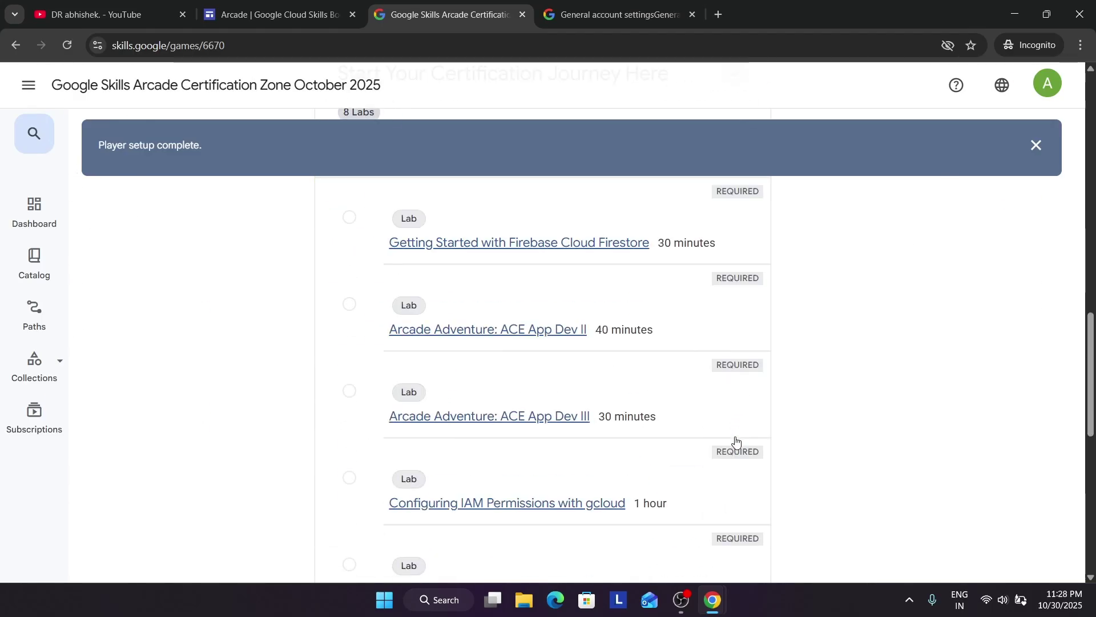
scroll(736, 440, "up", 10)
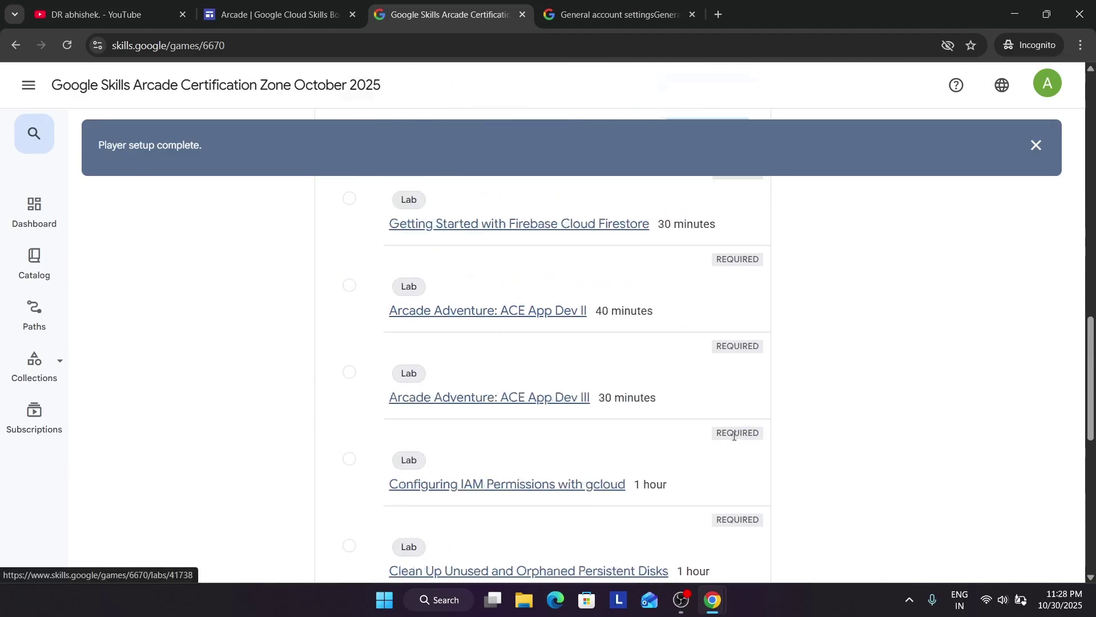
left_click(539, 417)
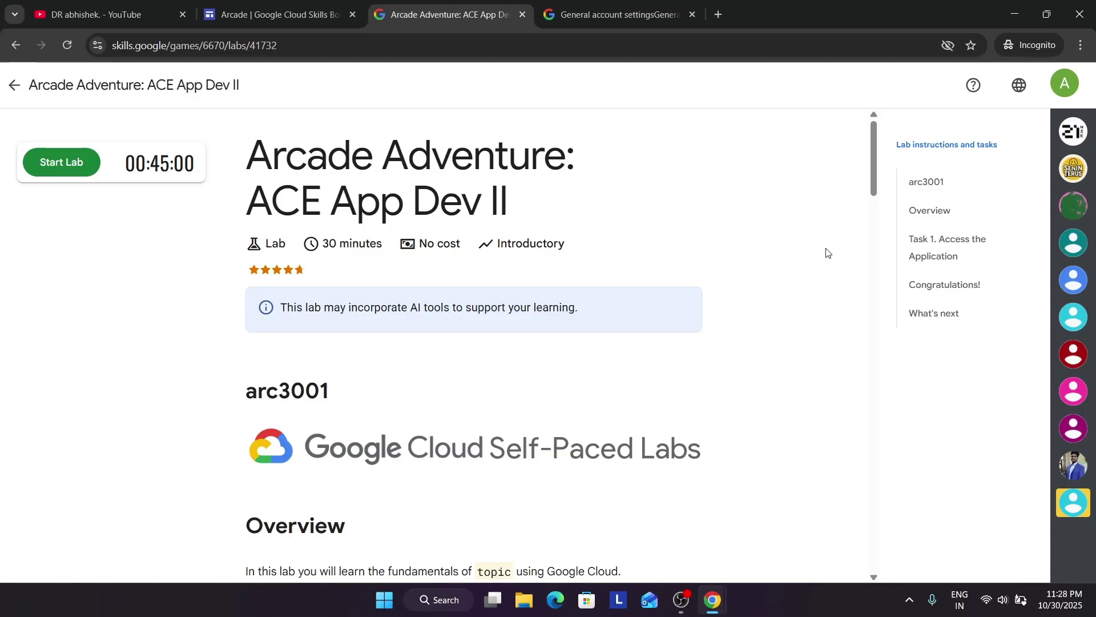
left_click(948, 258)
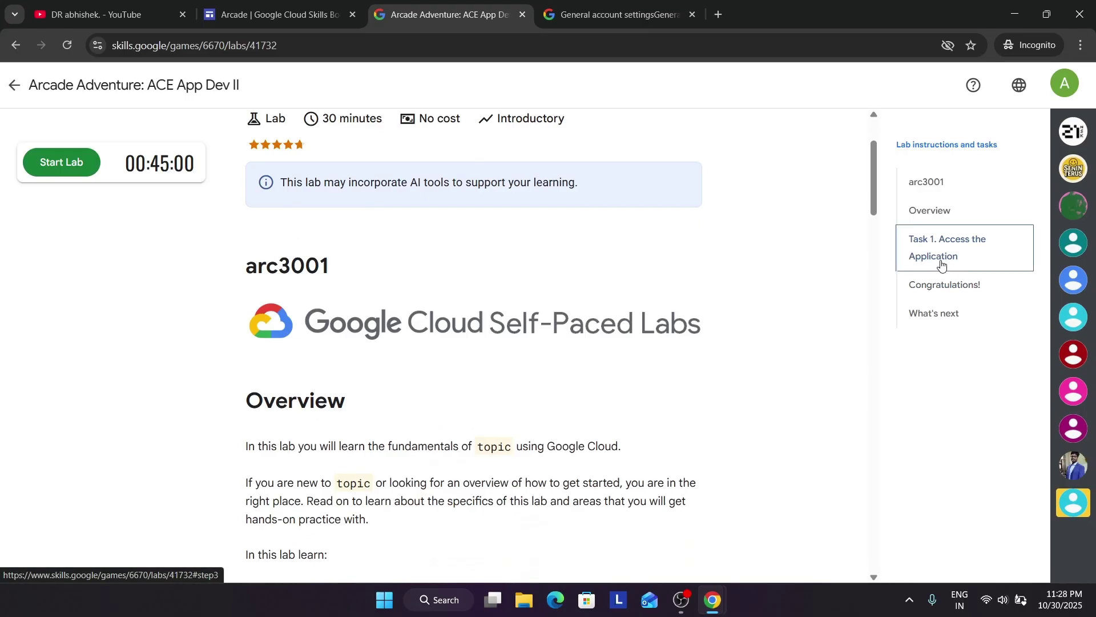
scroll(564, 346, "down", 4)
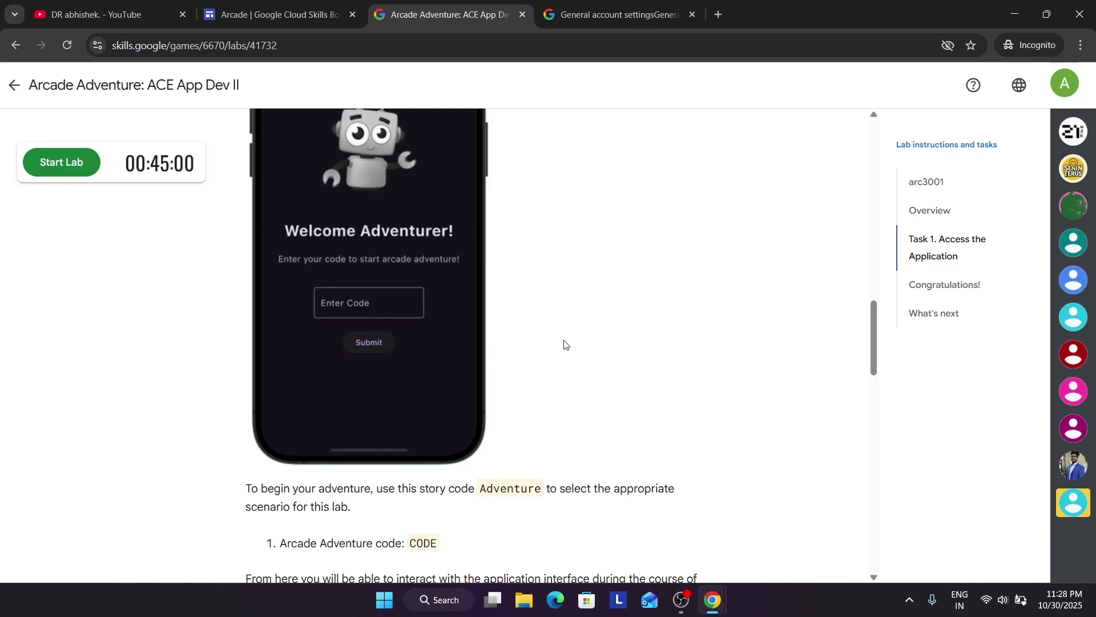
- Switch to YouTube, open the channel's playlists, and return to the lab page
left_click(144, 7)
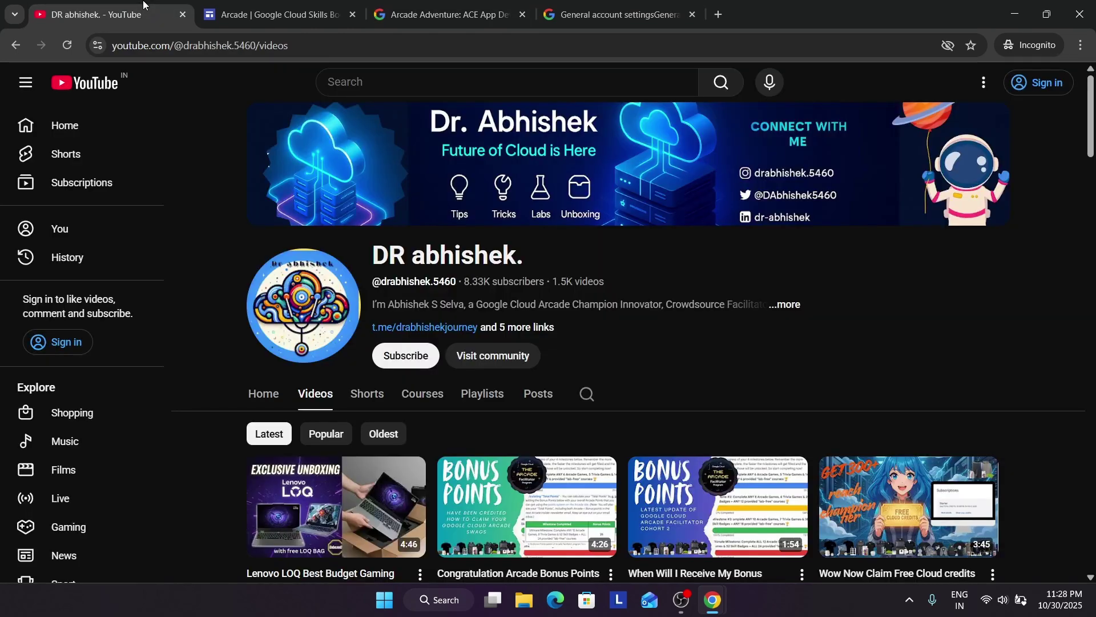
left_click(484, 395)
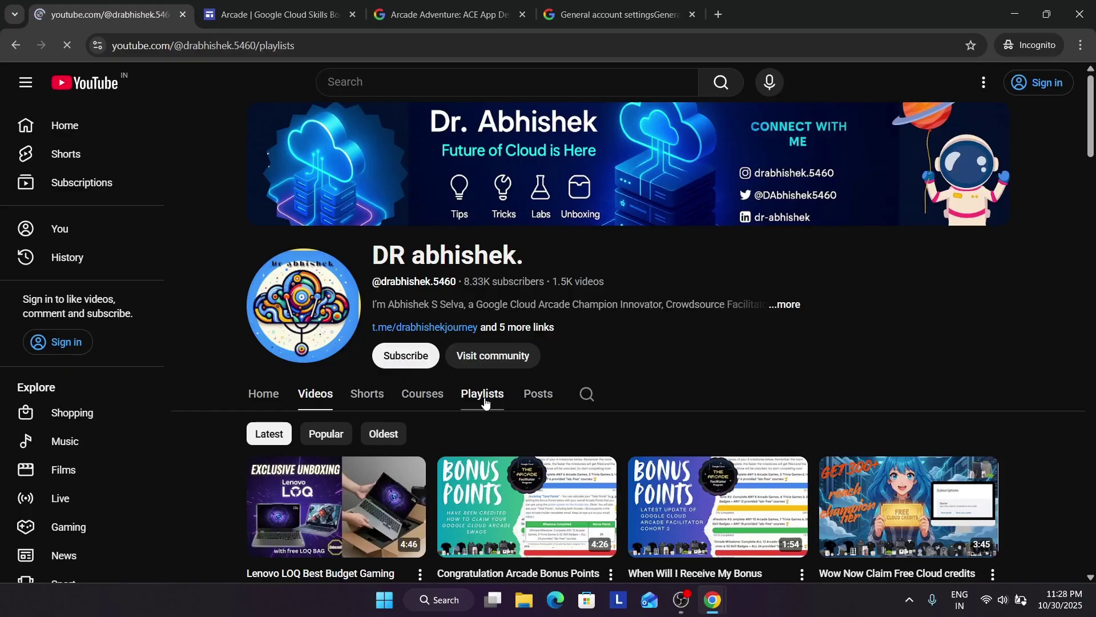
left_click(442, 11)
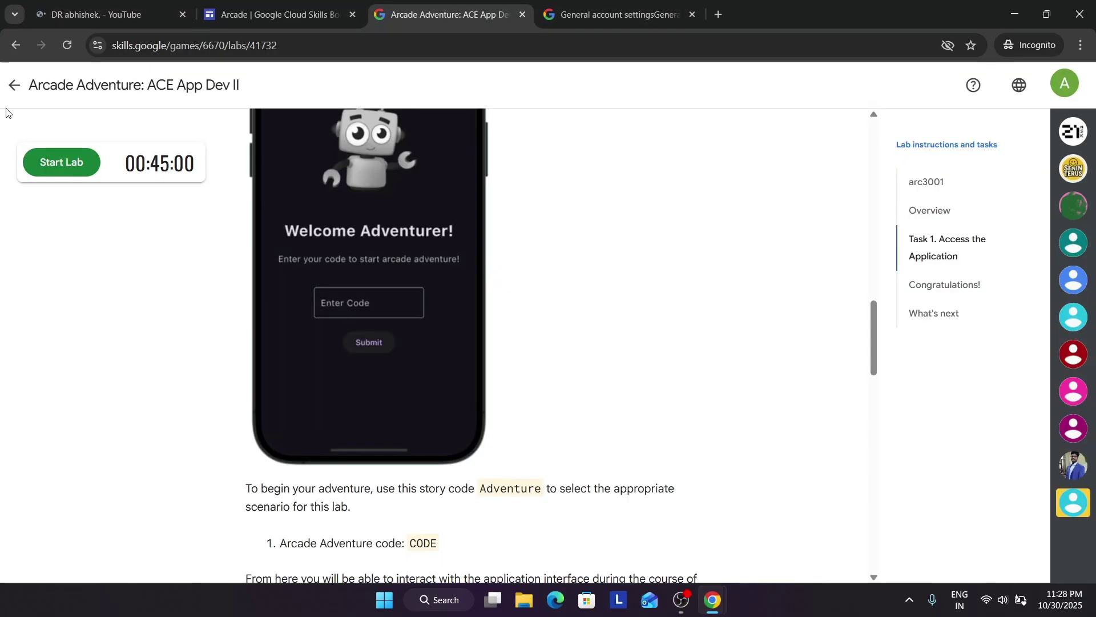